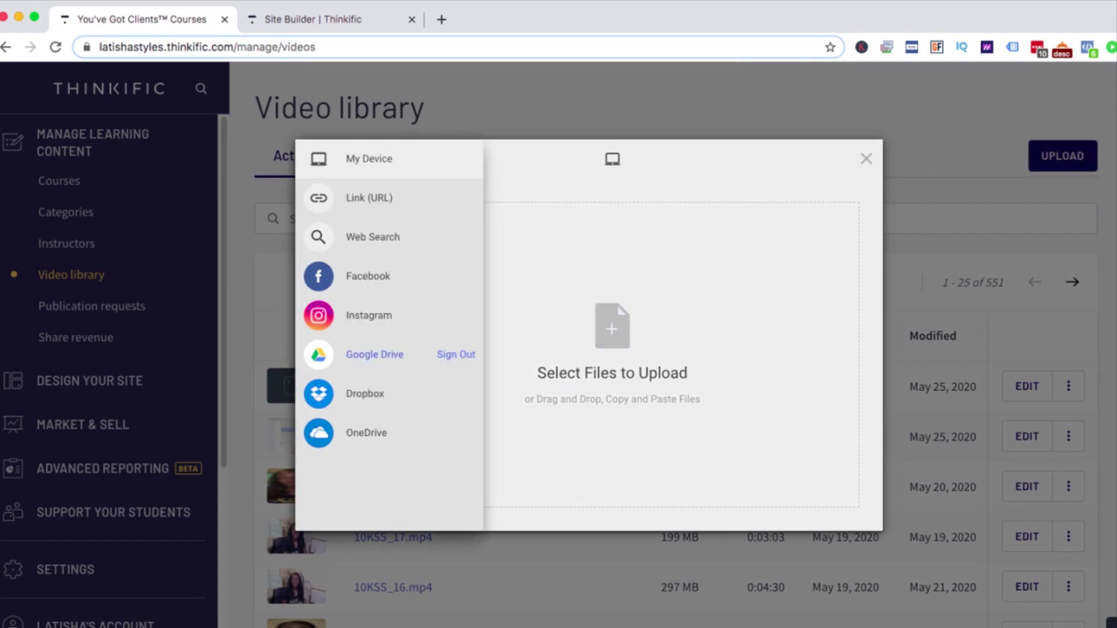
Upload TTT_FB_ad.mp4 from Google Drive into the Thinkific video library
click(318, 355)
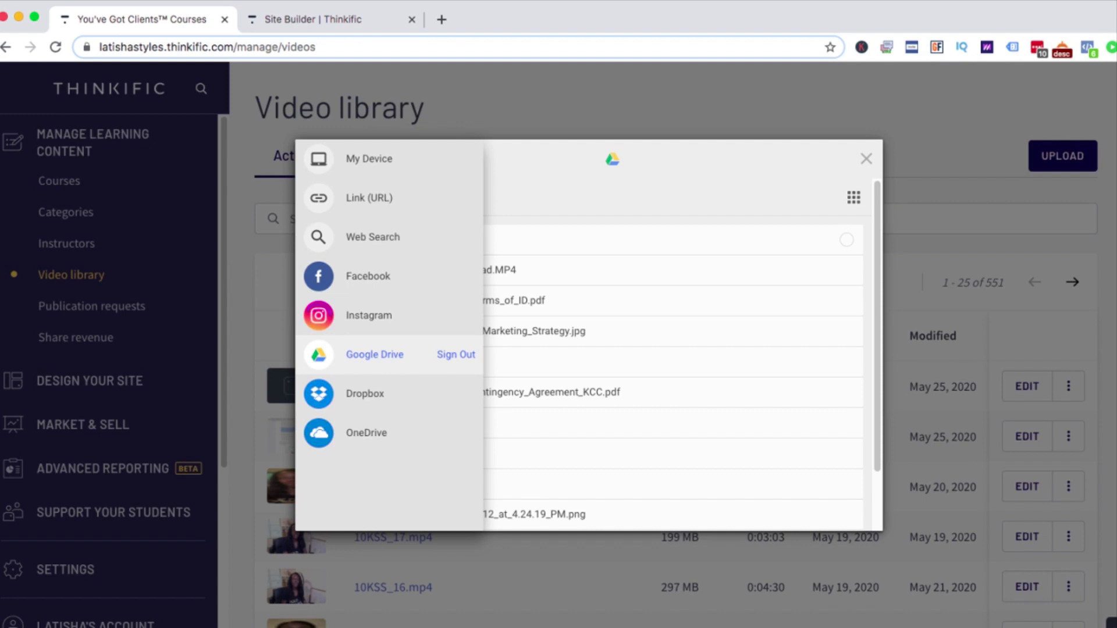
scroll(608, 354, down, 2)
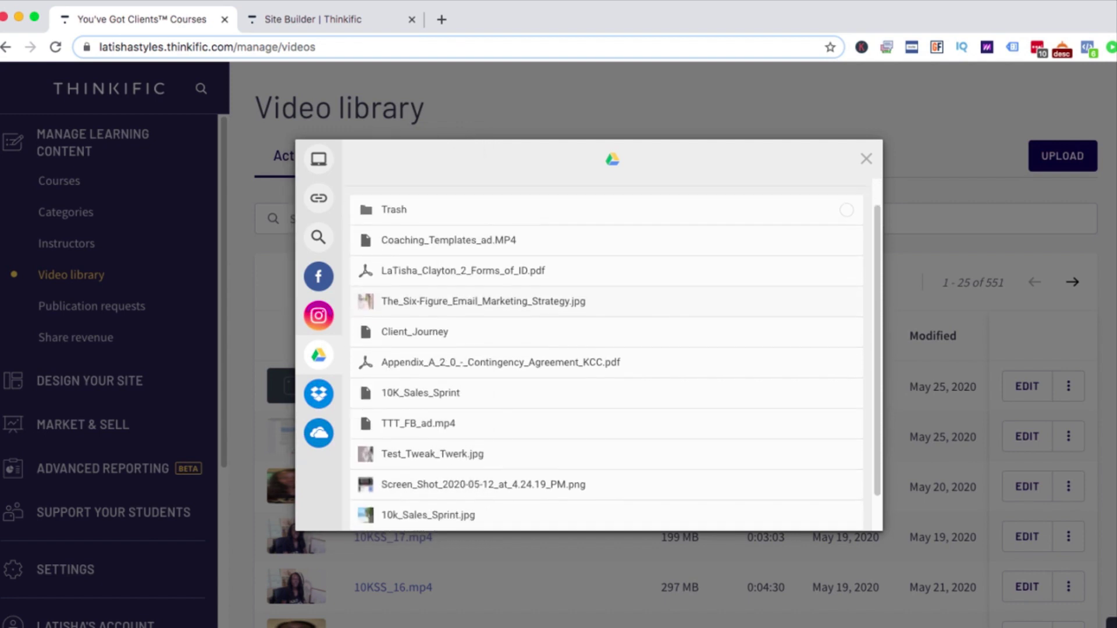
click(418, 417)
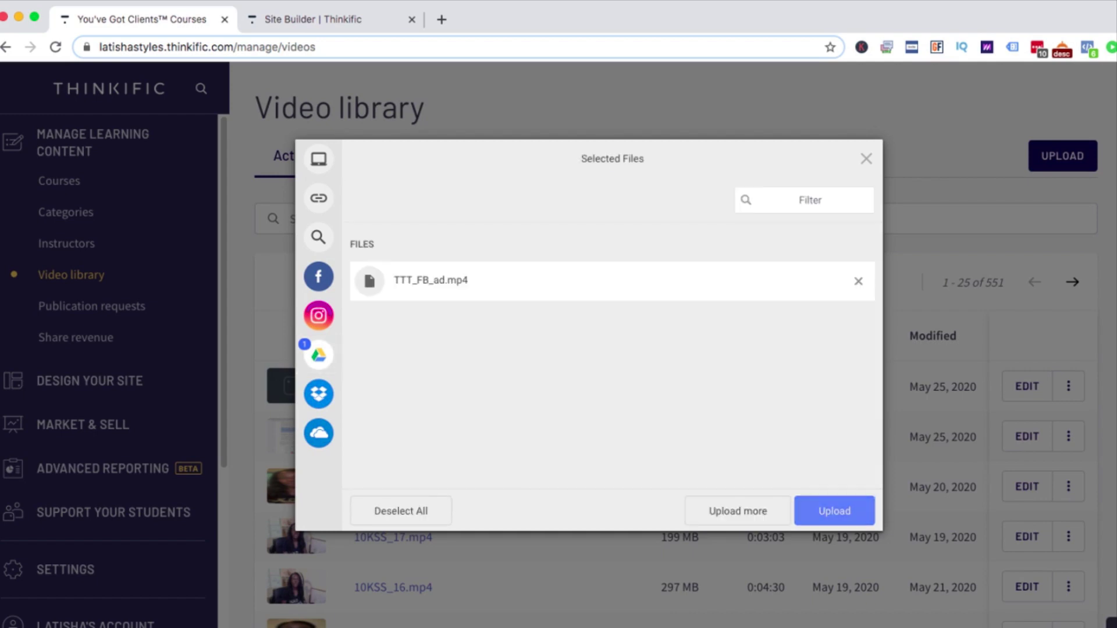
key(Return)
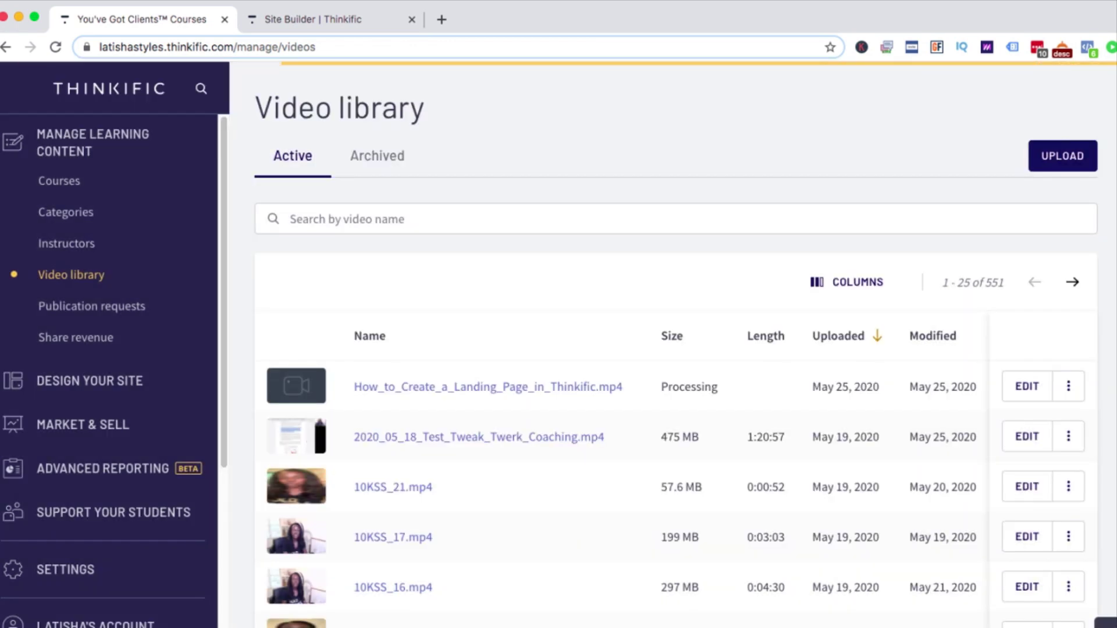
Reload the video library to refresh the uploaded video's processing status
double_click(689, 387)
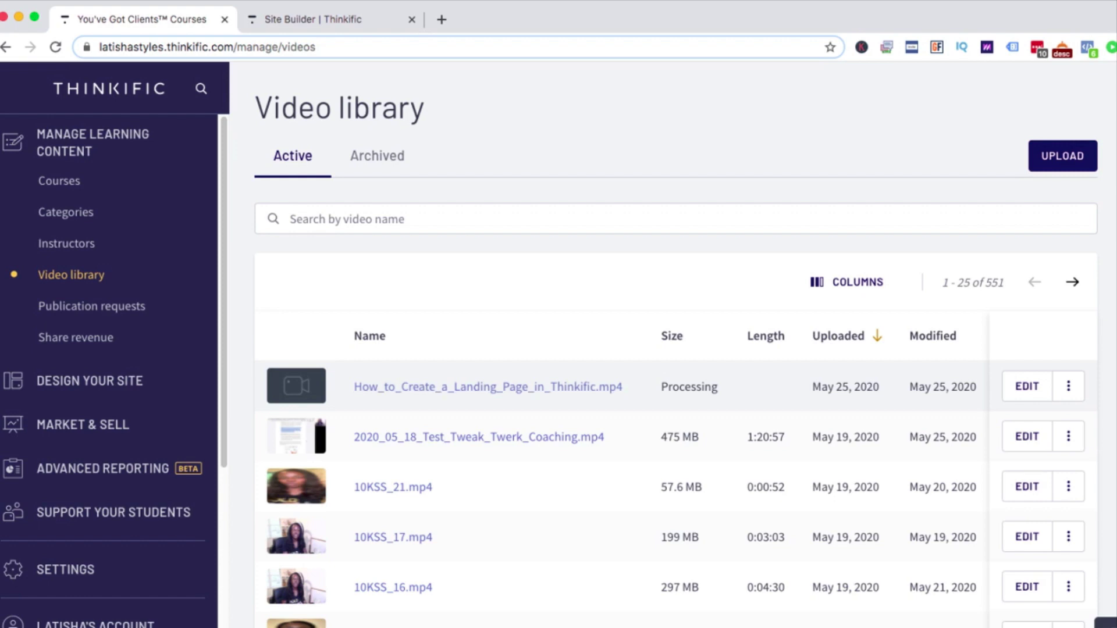
key(super+r)
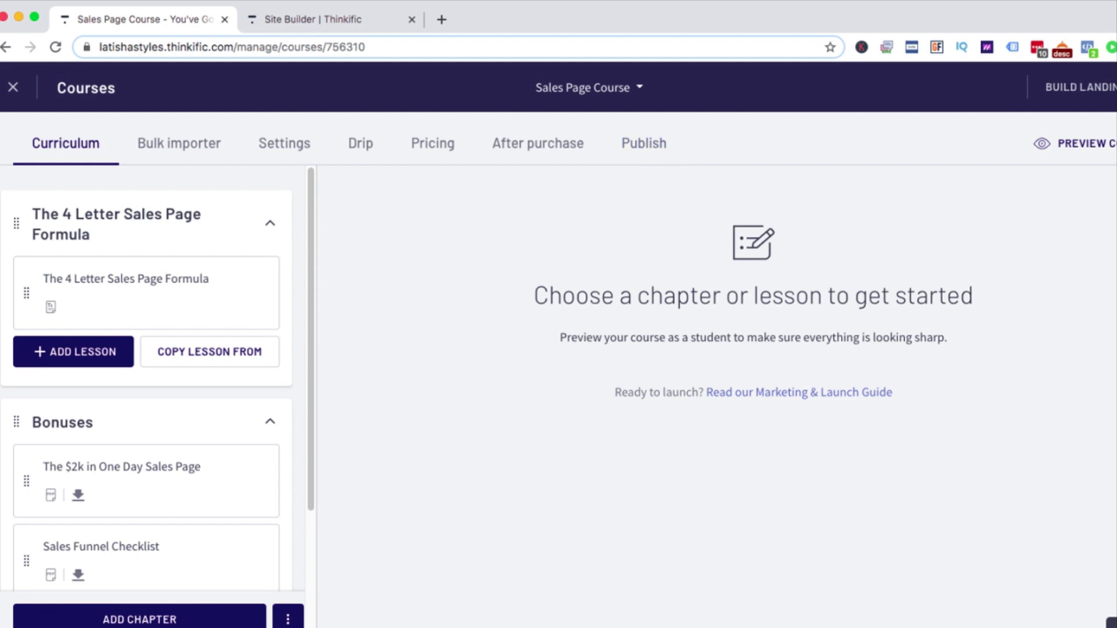
Review the Sales Page Course curriculum sidebar, then switch to the Site Builder landing page
scroll(153, 378, down, 3)
scroll(203, 355, up, 3)
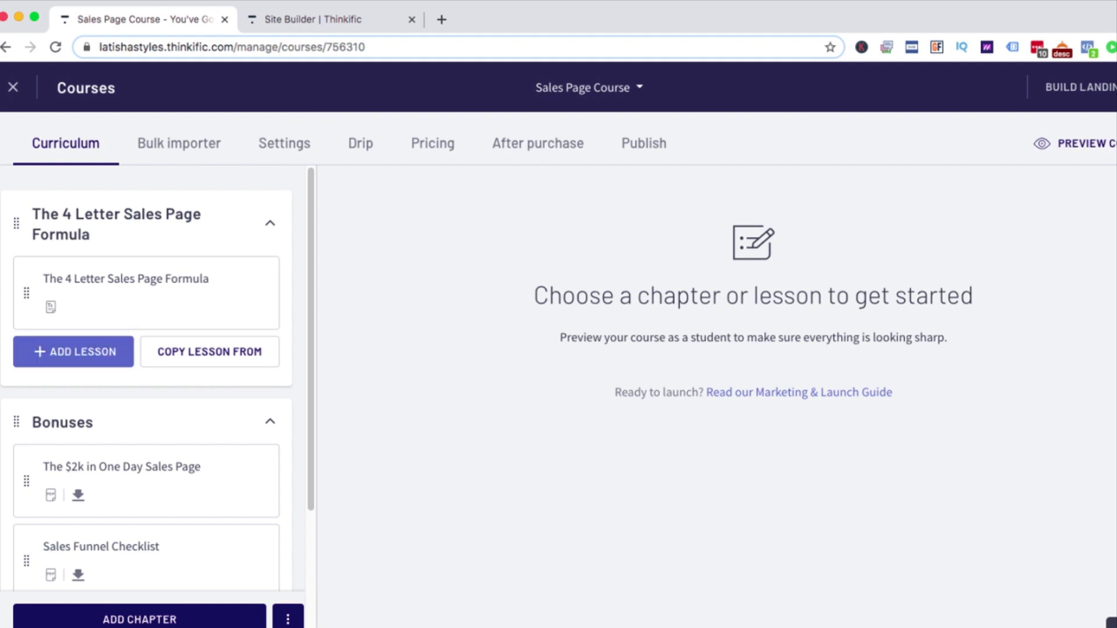
scroll(145, 407, down, 3)
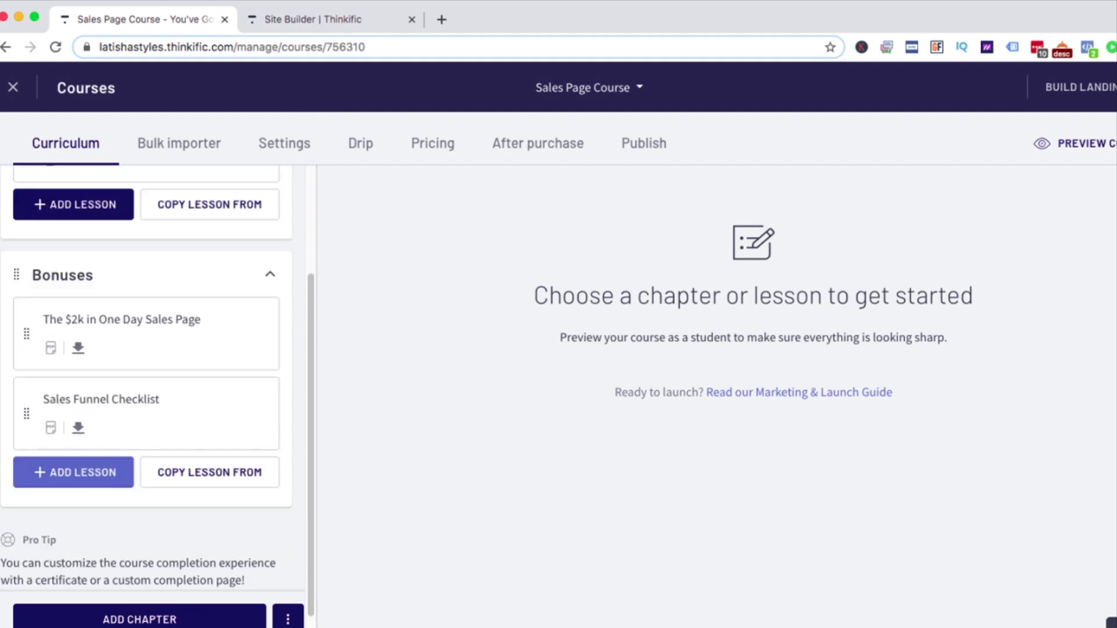
scroll(145, 378, up, 3)
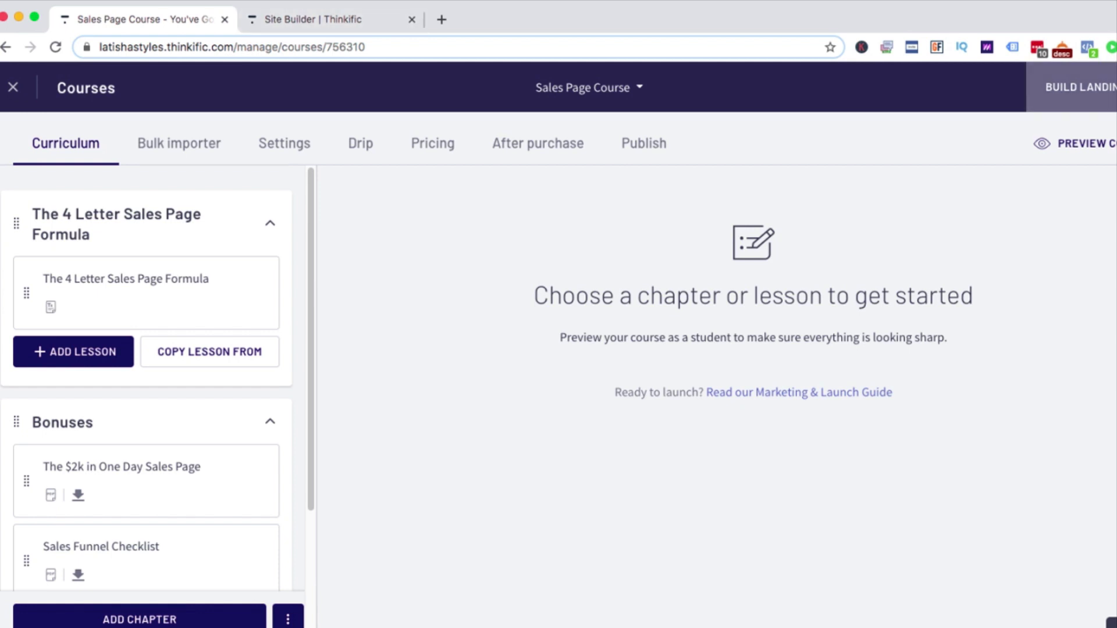
key(ctrl+Tab)
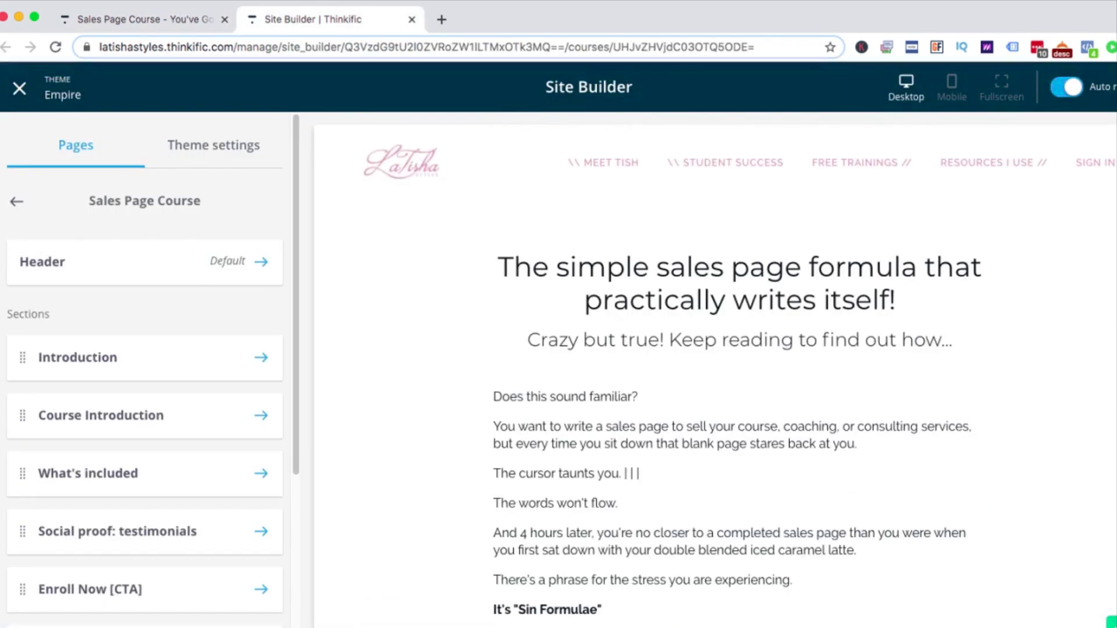
Scroll the landing page preview and collapse, then re-expand, lesson 1's contents
scroll(739, 381, down, 3)
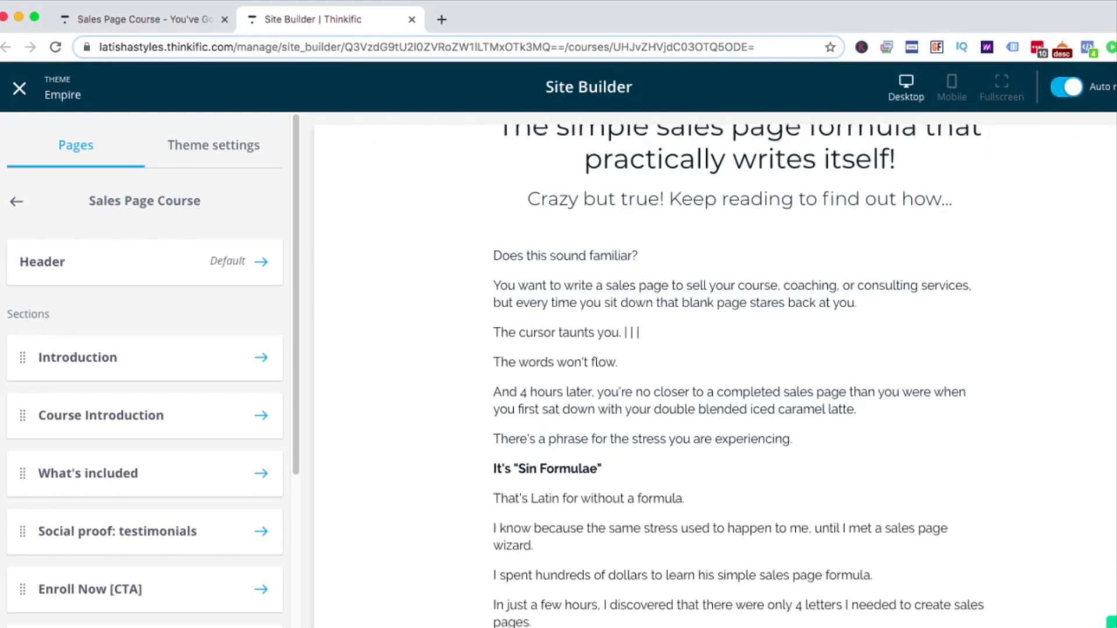
scroll(739, 381, down, 5)
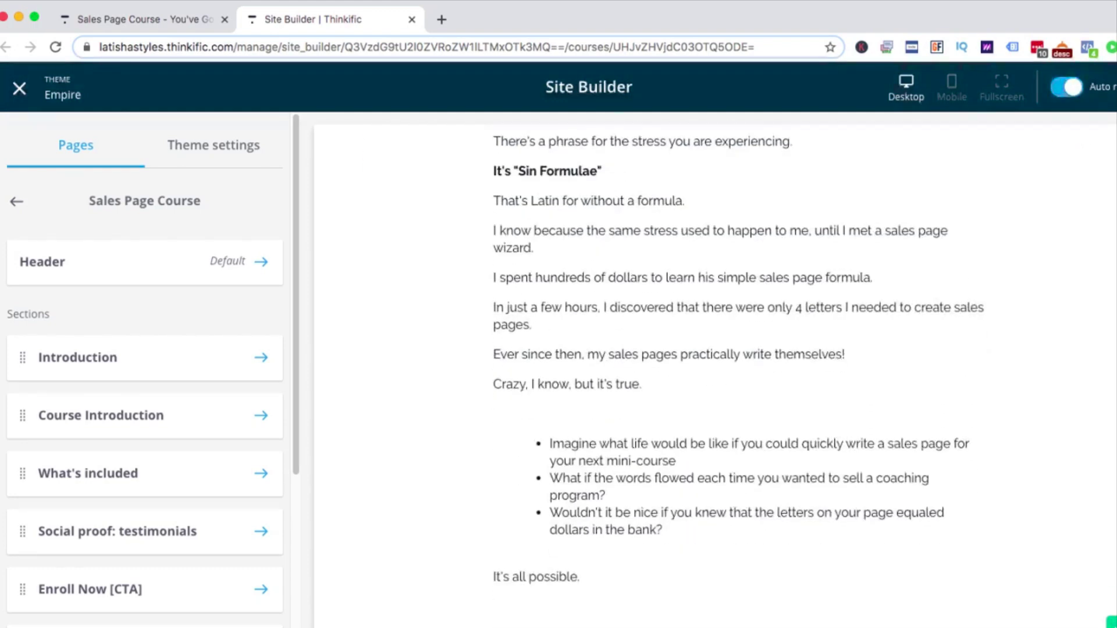
scroll(739, 381, down, 9)
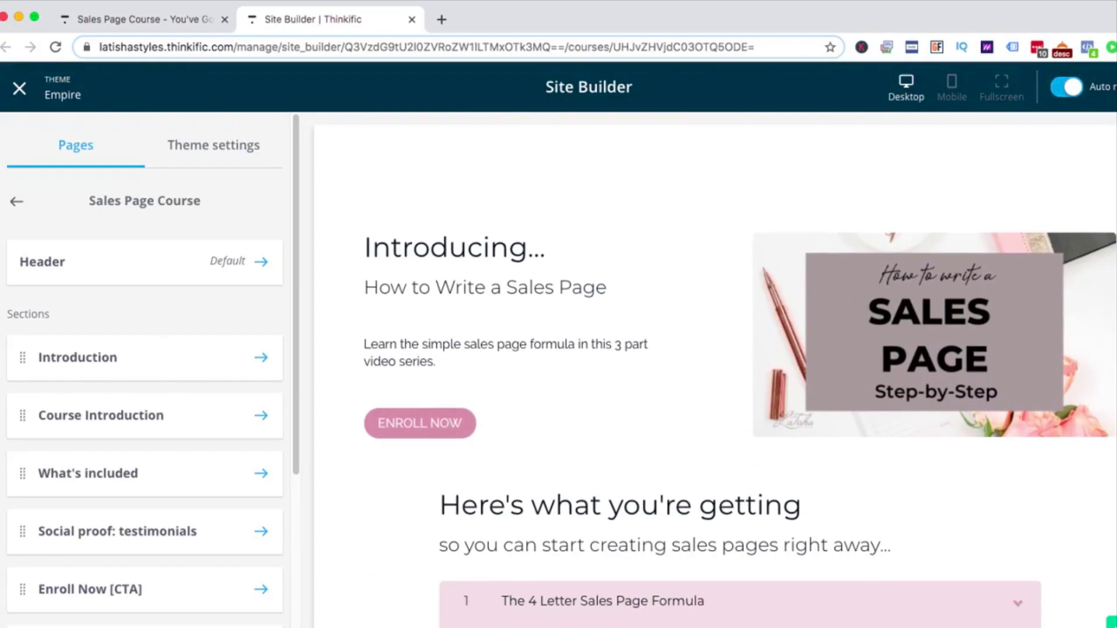
scroll(739, 381, down, 1)
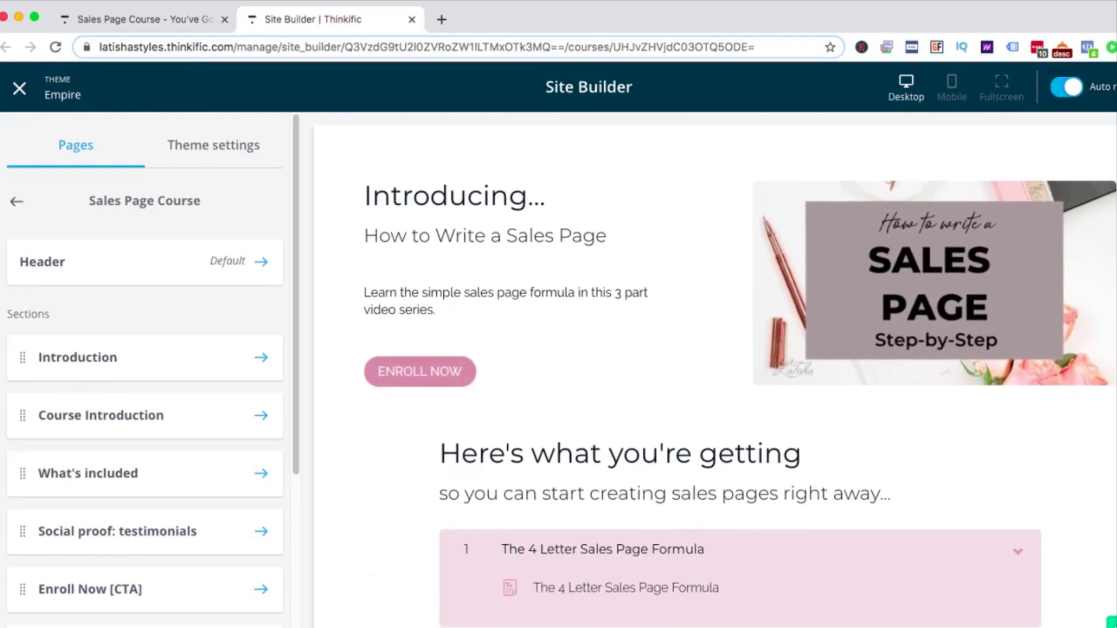
scroll(739, 381, down, 5)
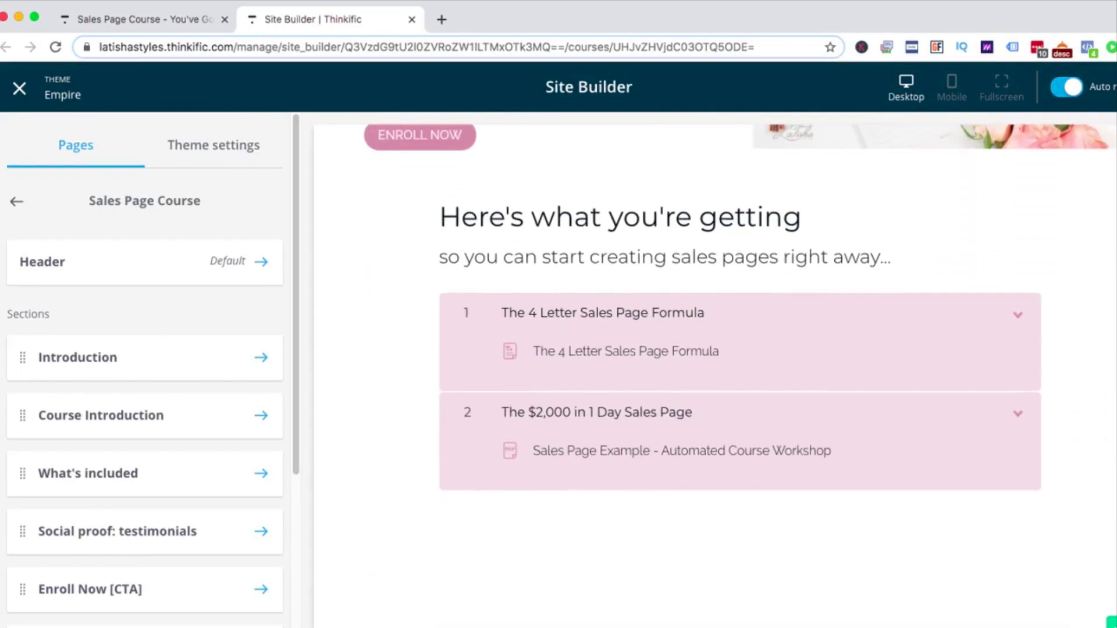
click(1017, 271)
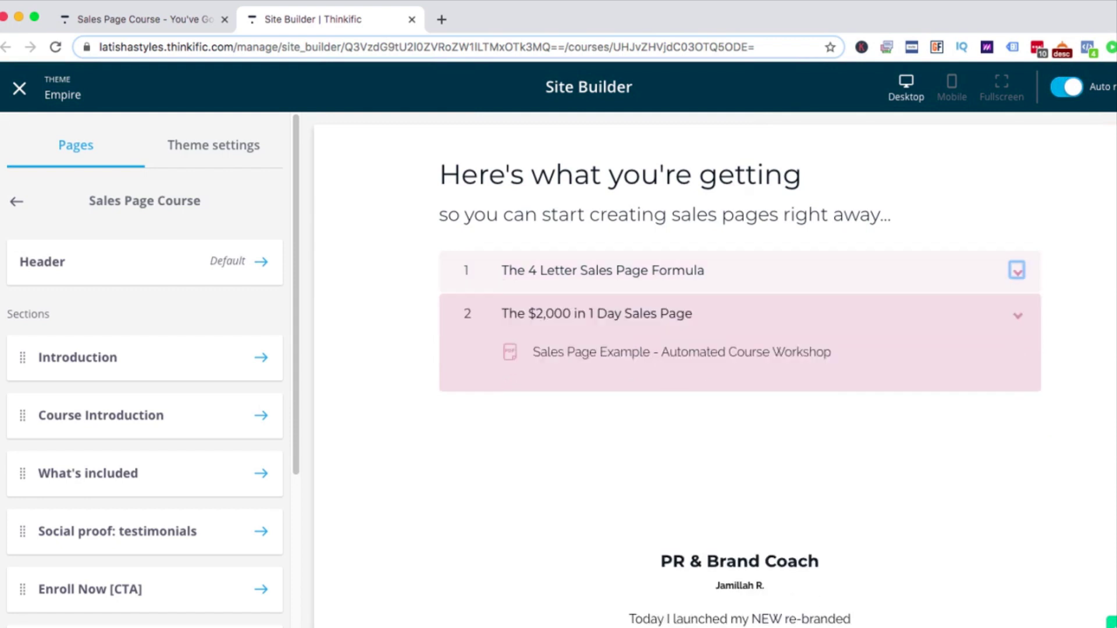
click(1017, 271)
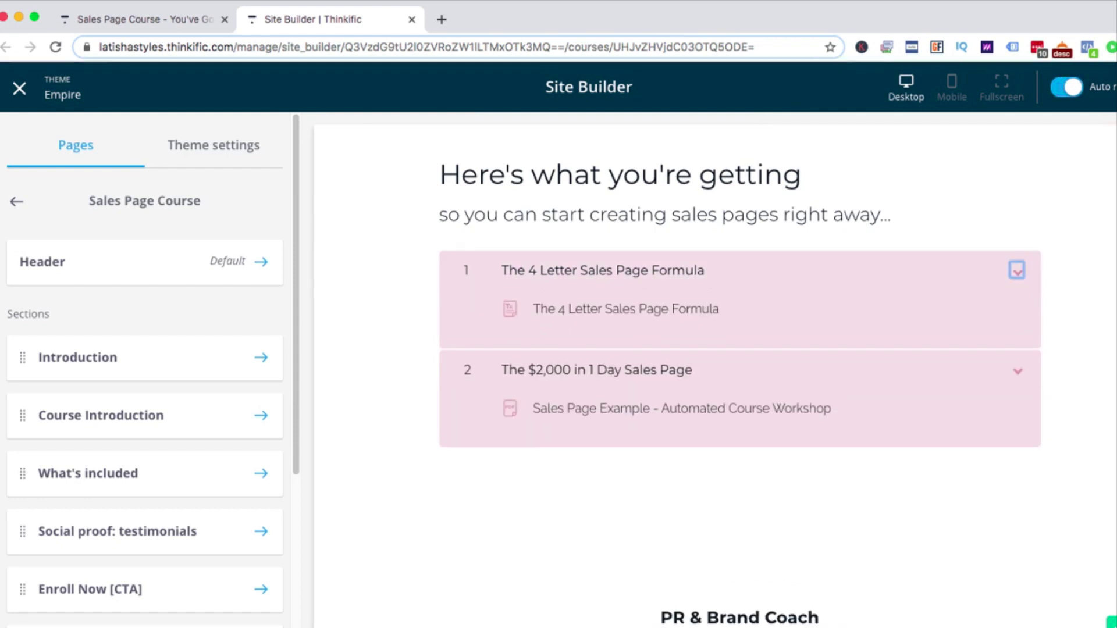
Finish reviewing the landing page and return to the curriculum's Bonuses chapter
scroll(739, 372, down, 2)
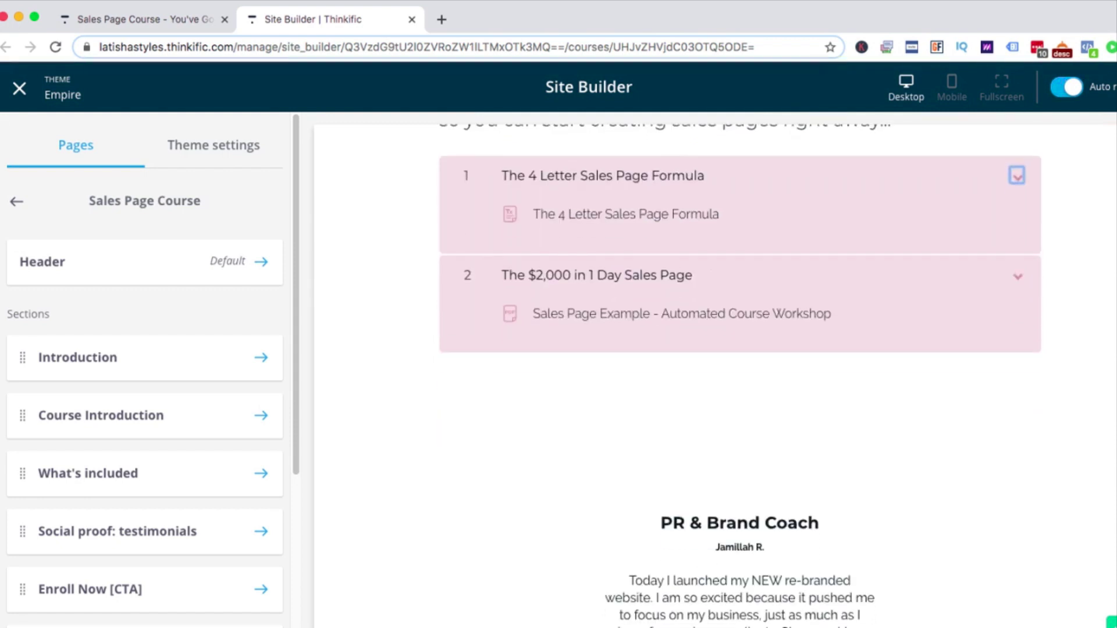
scroll(716, 372, down, 8)
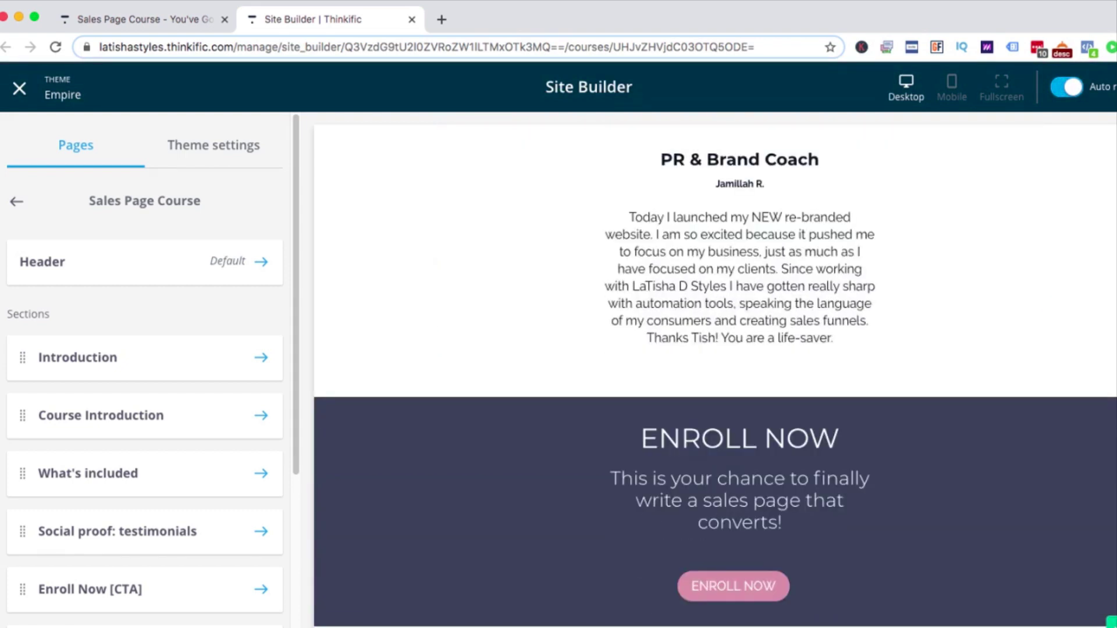
scroll(715, 372, down, 3)
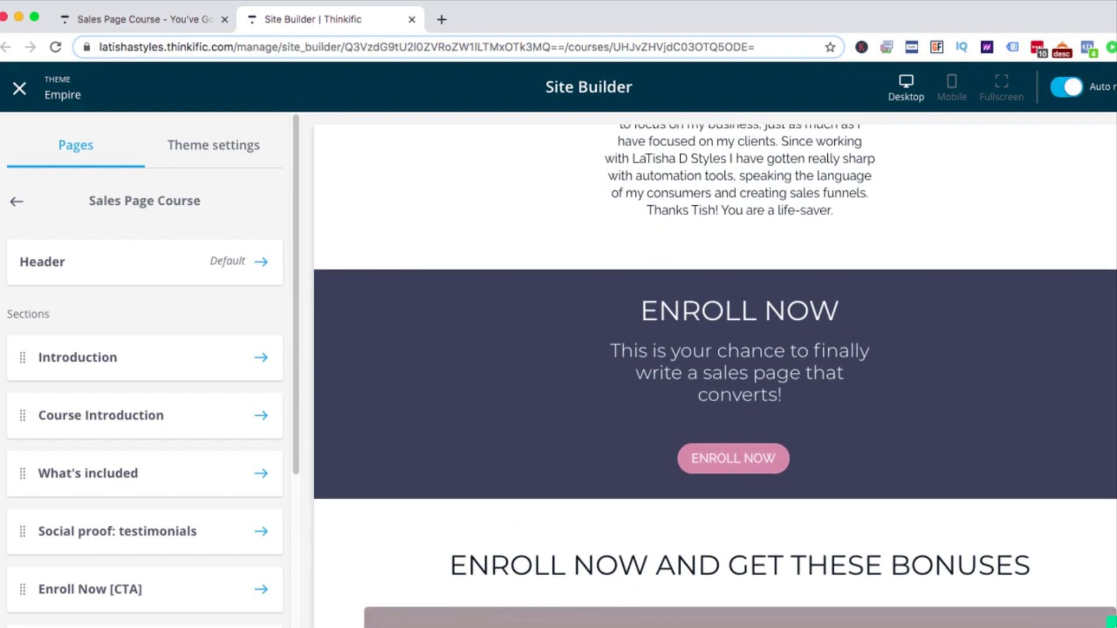
scroll(715, 372, down, 2)
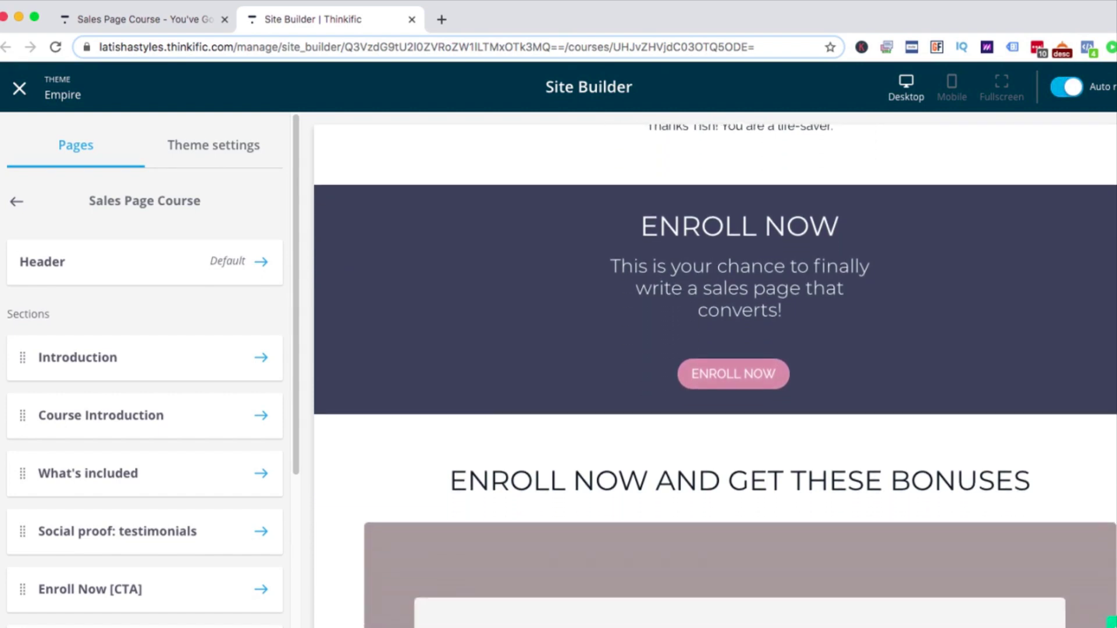
scroll(715, 373, down, 2)
scroll(715, 372, down, 12)
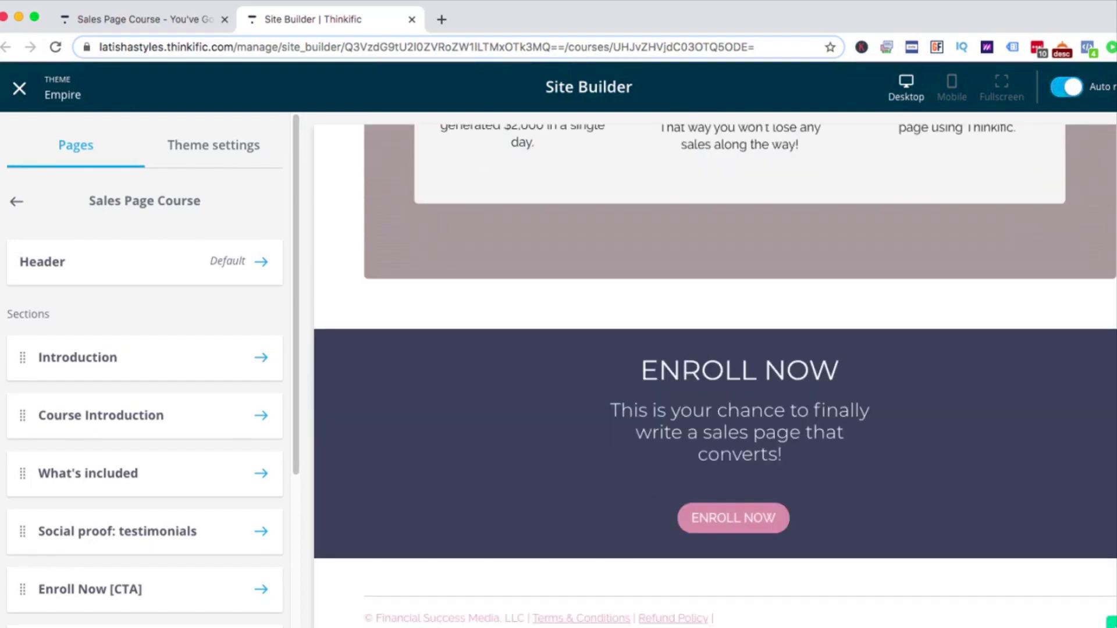
scroll(715, 372, up, 4)
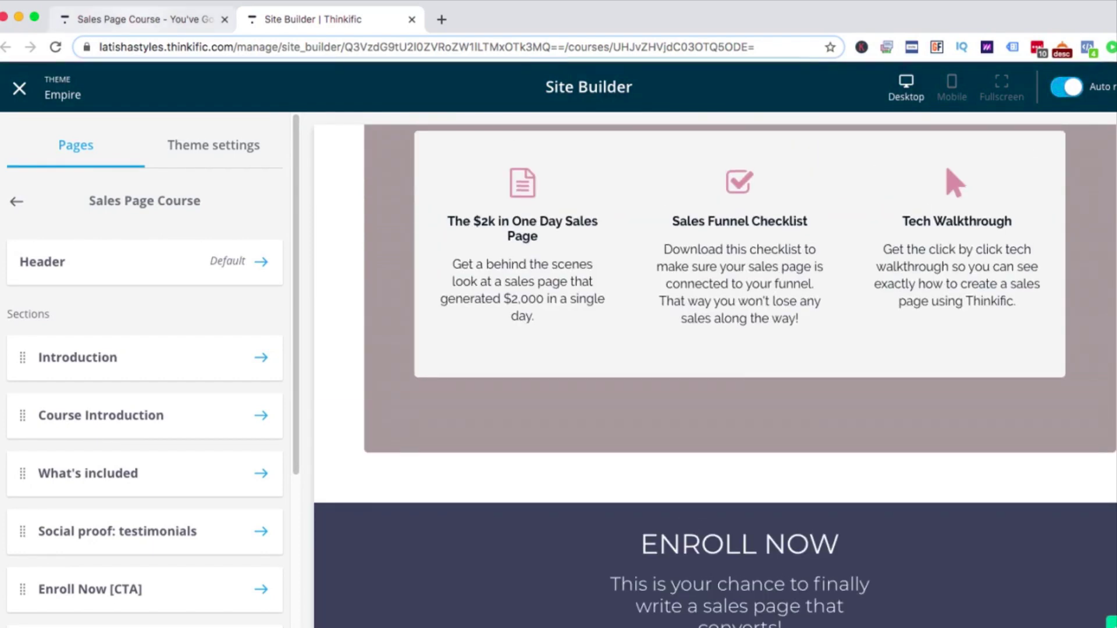
key(ctrl+shift+Tab)
scroll(146, 378, down, 3)
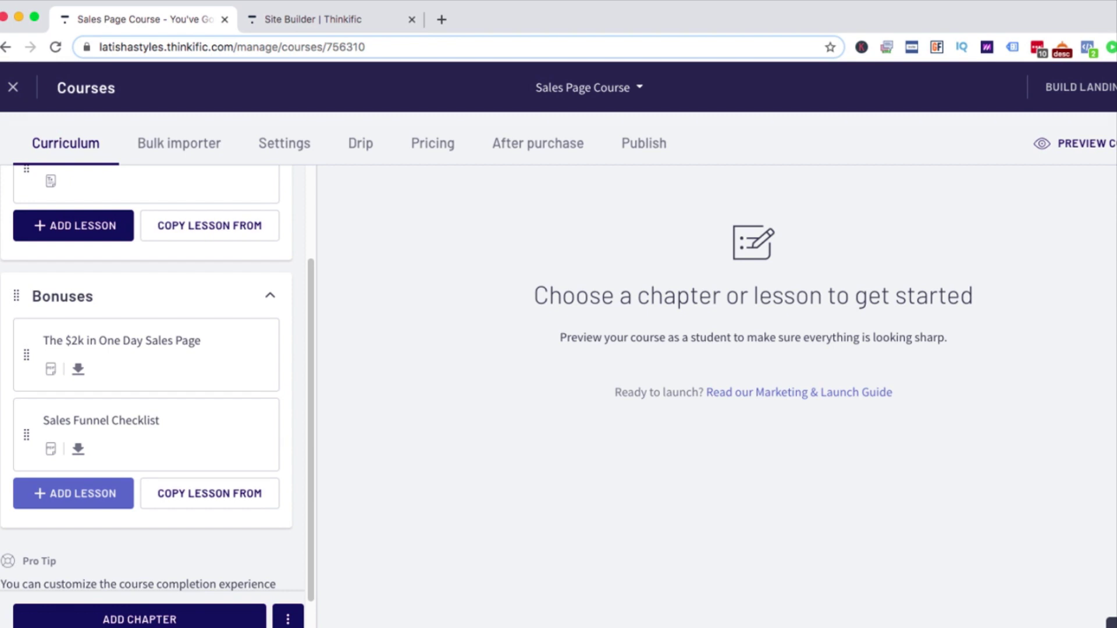
Add a Bonuses video lesson using How_to_Create_a_Landing_Page_in_Thinkific.mp4 from the library
click(73, 493)
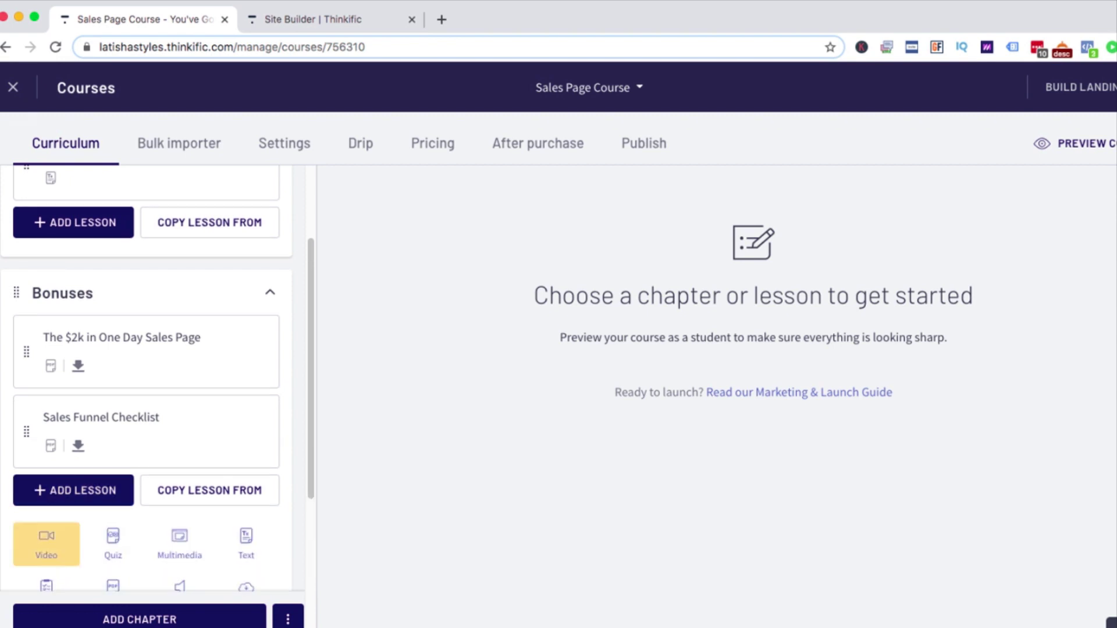
click(47, 544)
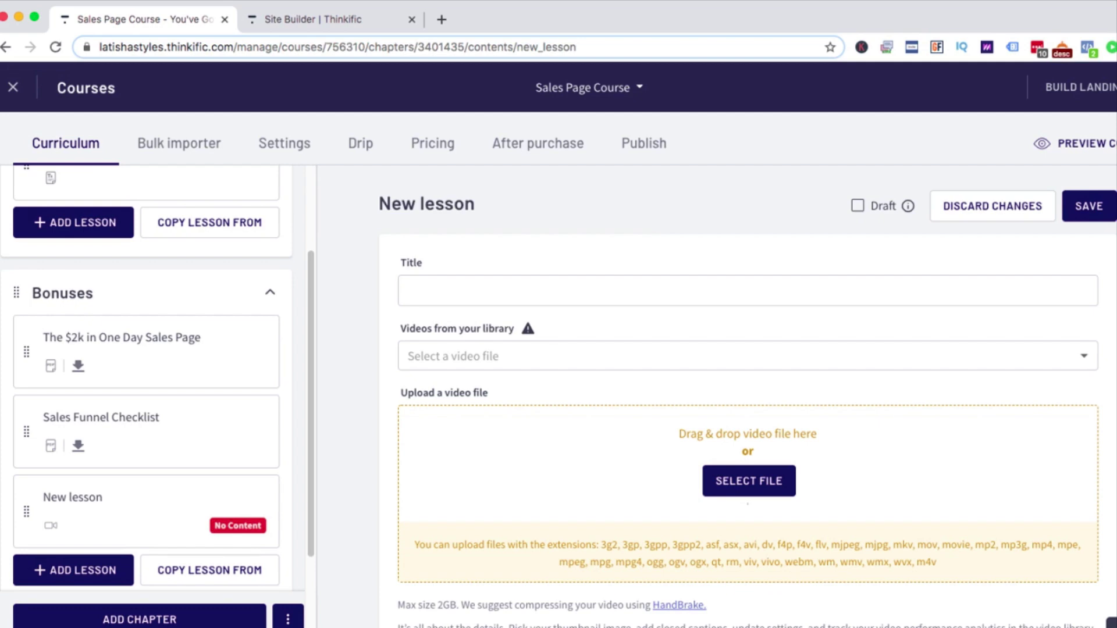
click(745, 356)
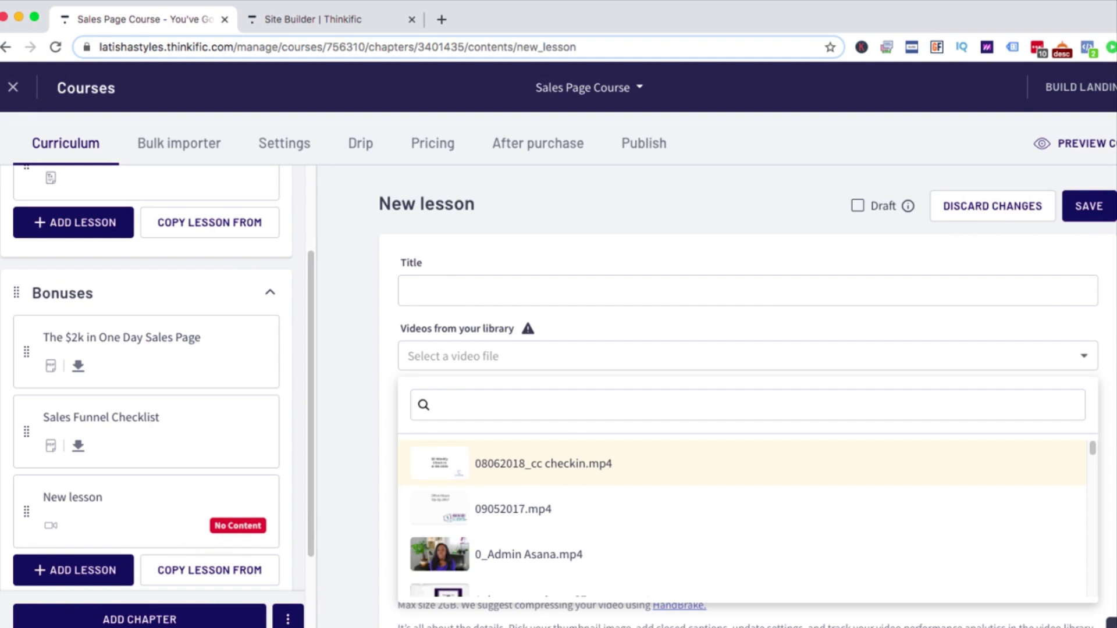
text(think)
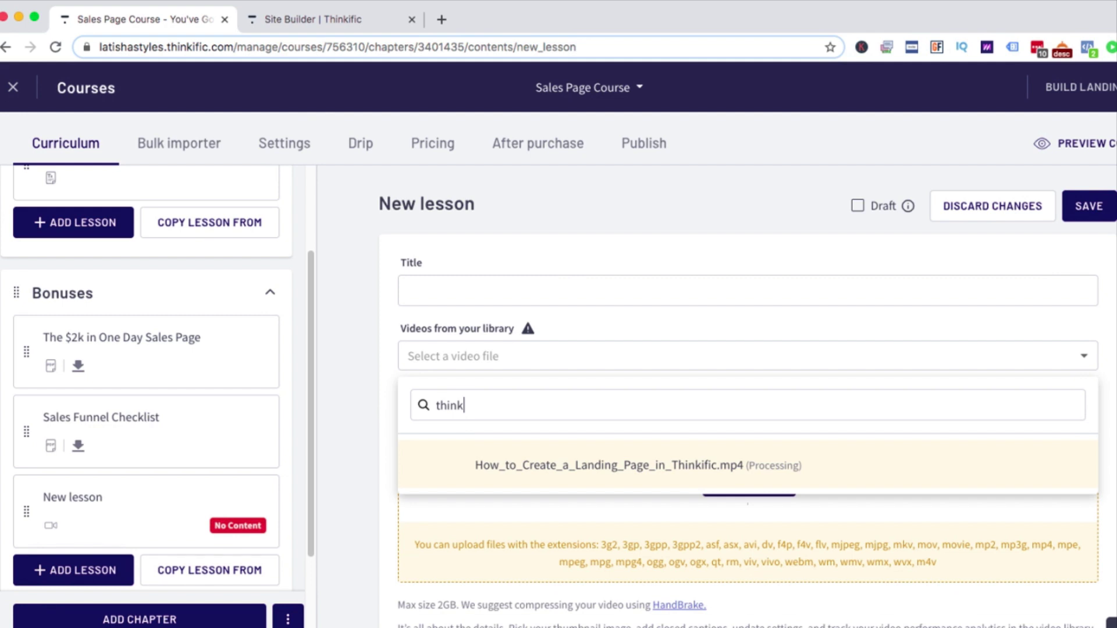
key(Return)
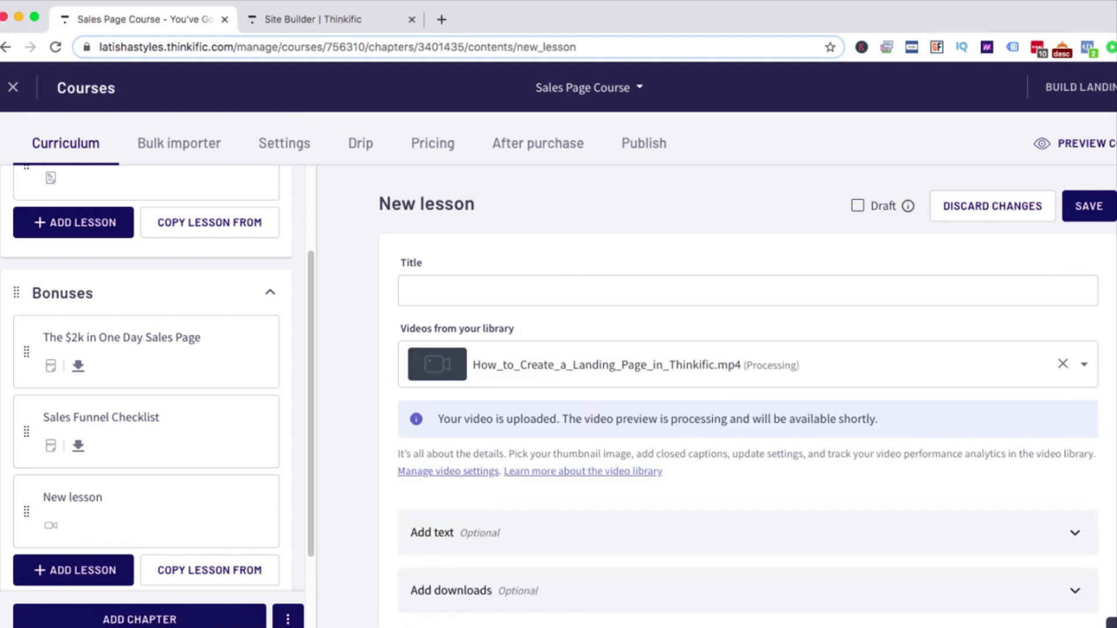
drag(642, 419, 850, 419)
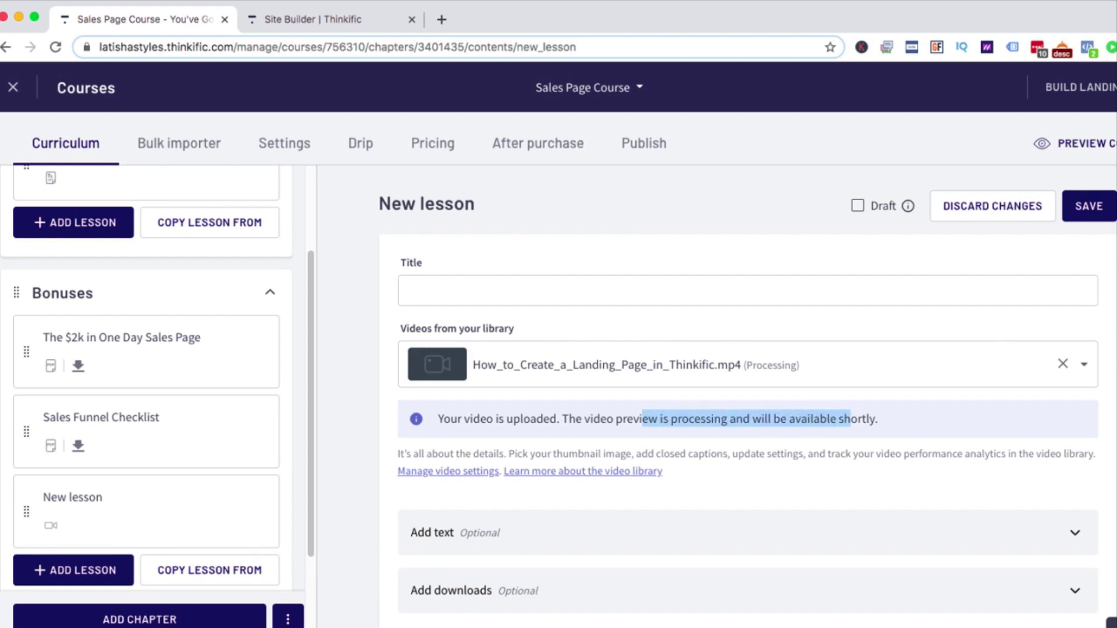
Title the Bonuses lesson 'Tech Walkthrough - How to Create a Landing Page Using Thinkific' and save it
click(407, 291)
text(How )
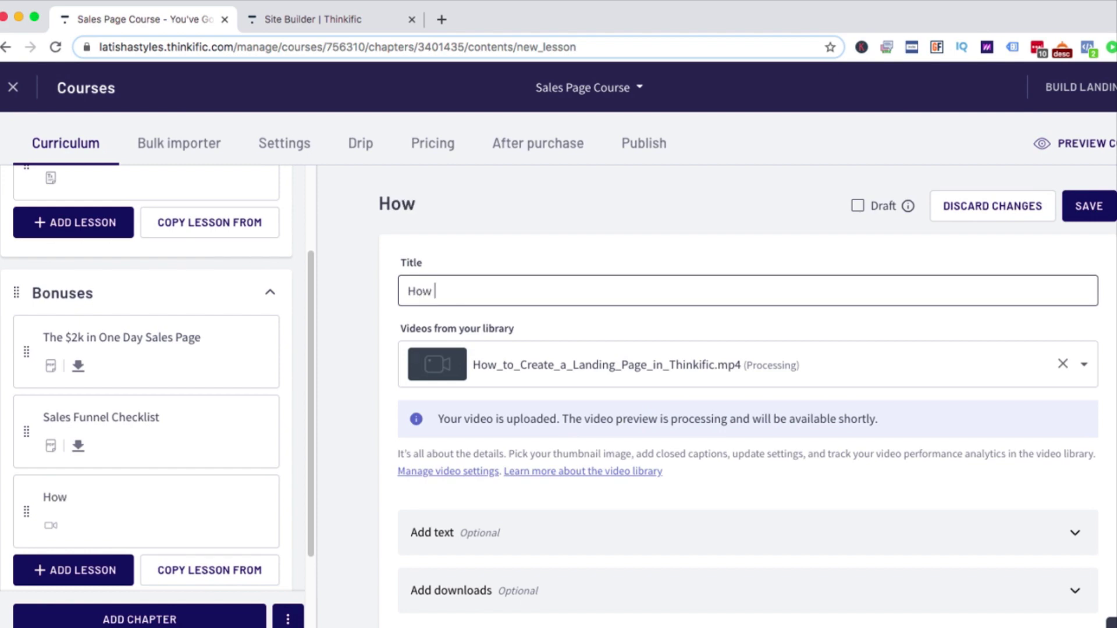
text(to)
key(ctrl+Tab)
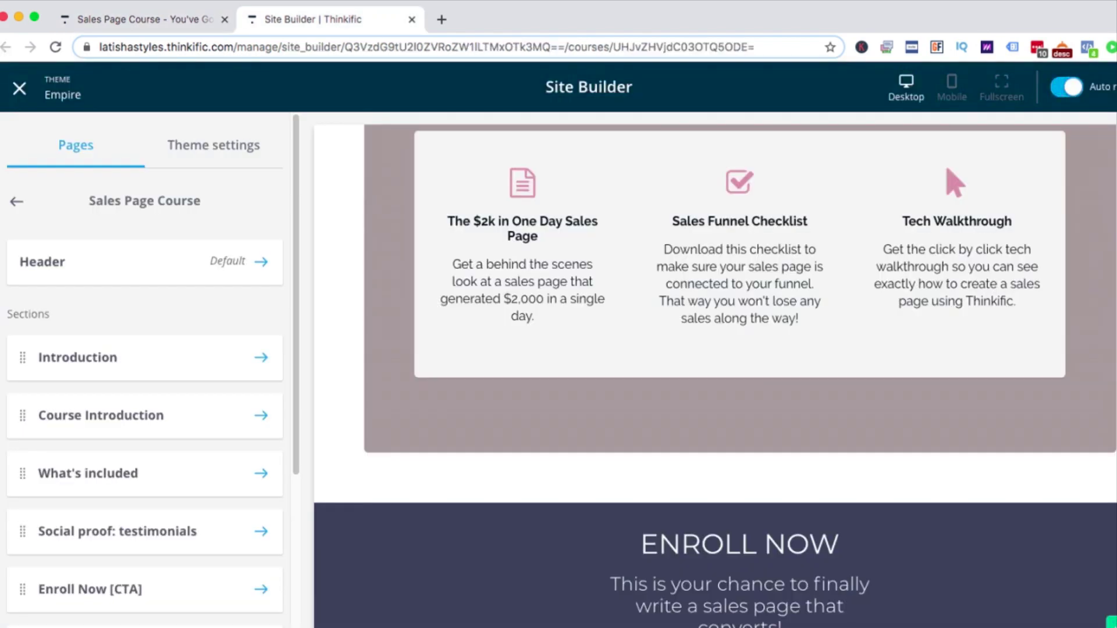
drag(902, 221, 1012, 221)
key(super+c)
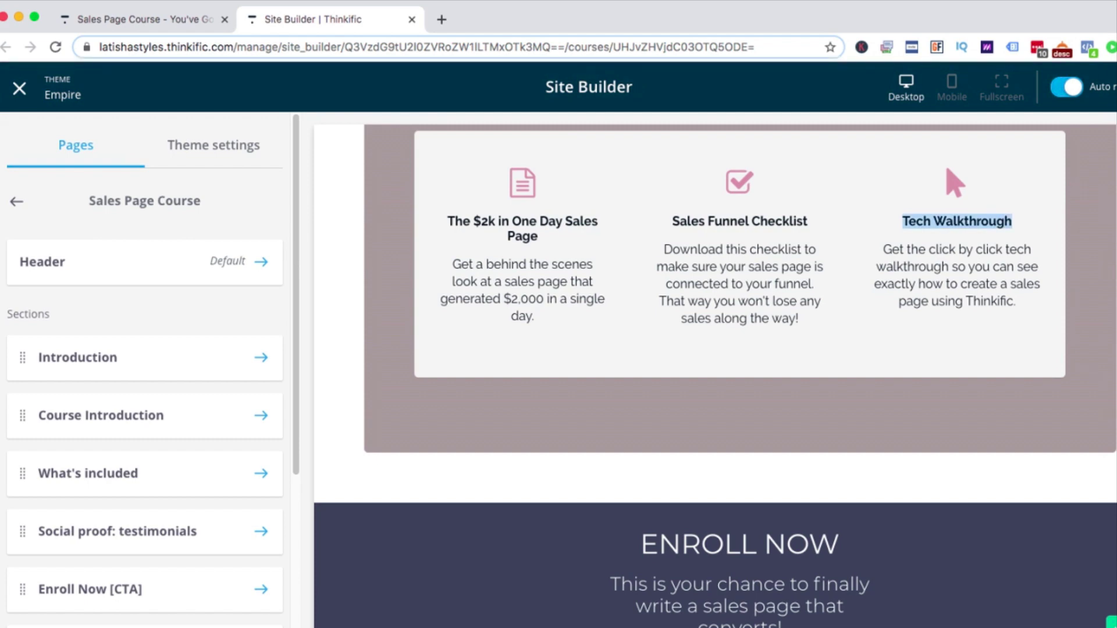
key(ctrl+shift+Tab)
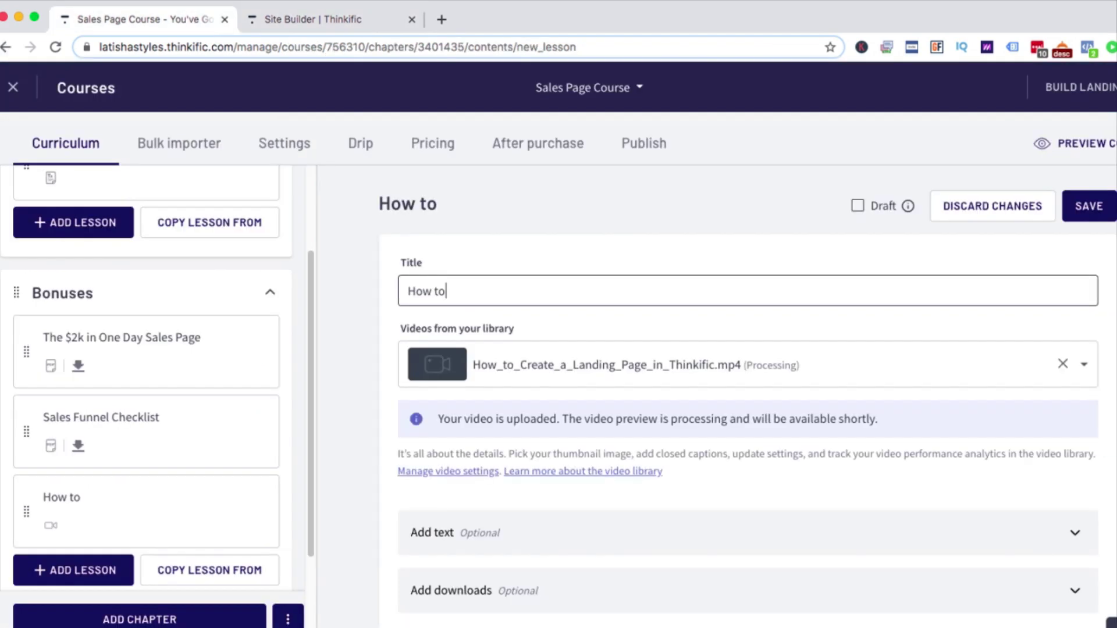
key(ctrl+a)
key(super+v)
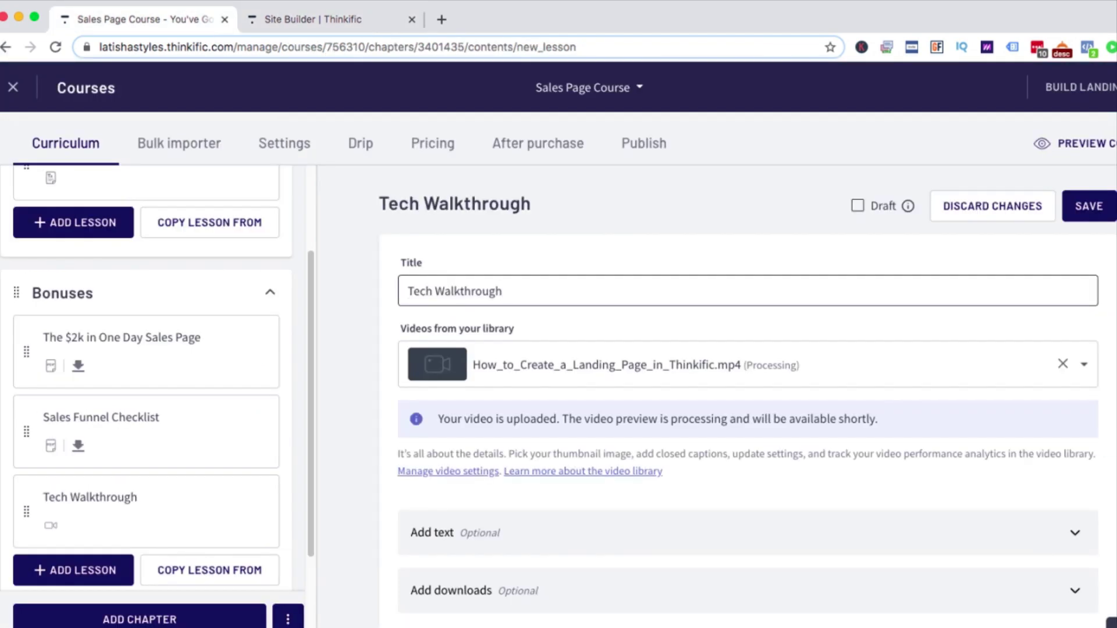
text(- How to Cre)
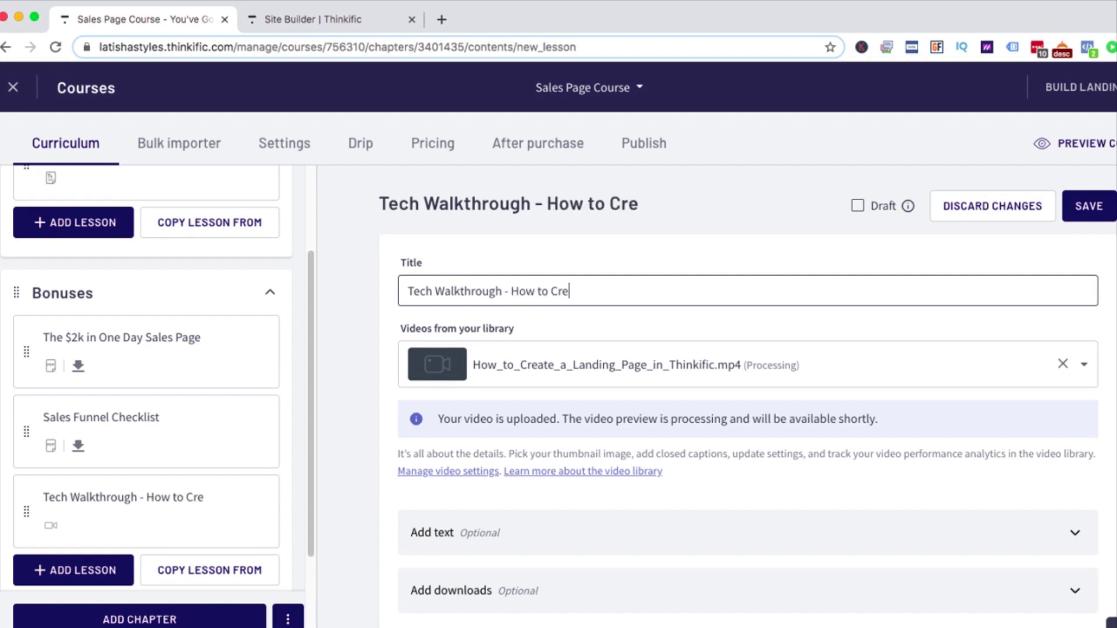
text(ate a Landi)
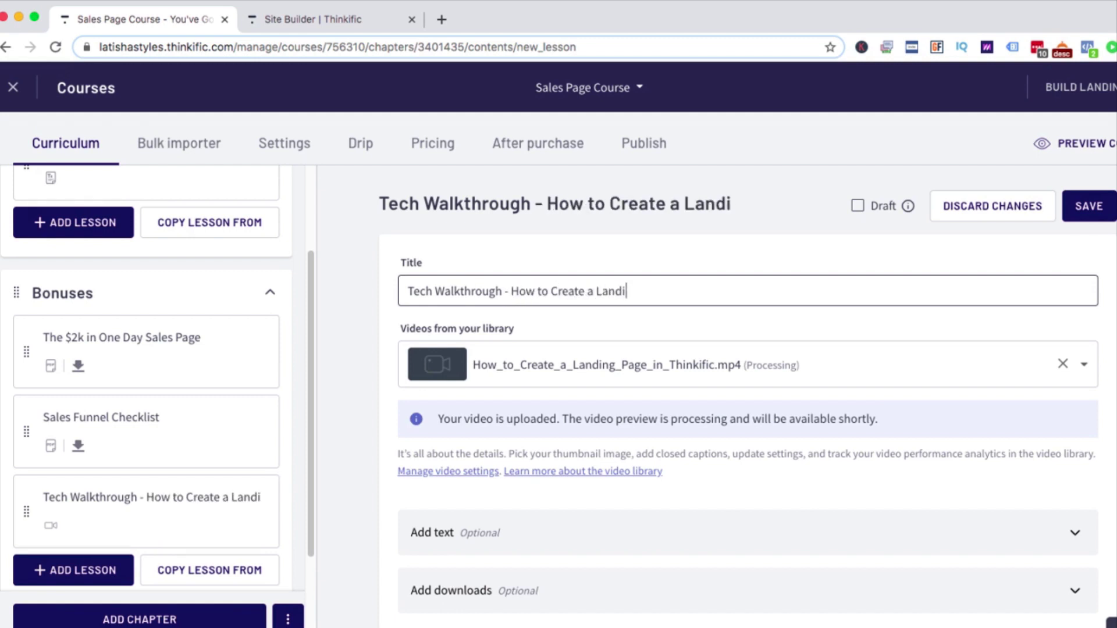
text(ng Page Using Thinkific)
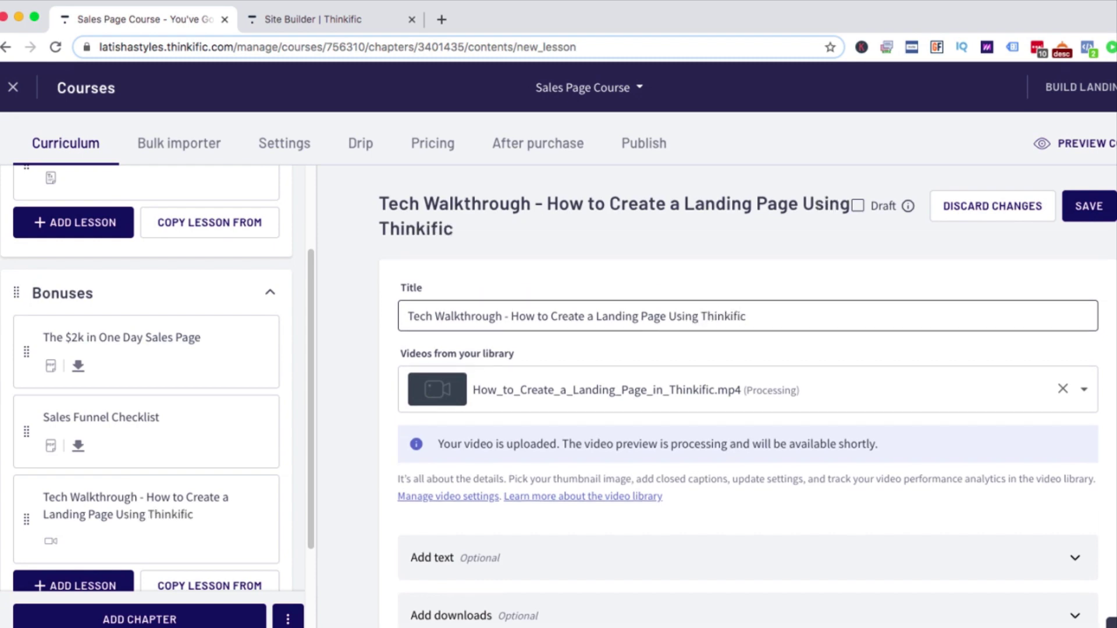
click(1089, 206)
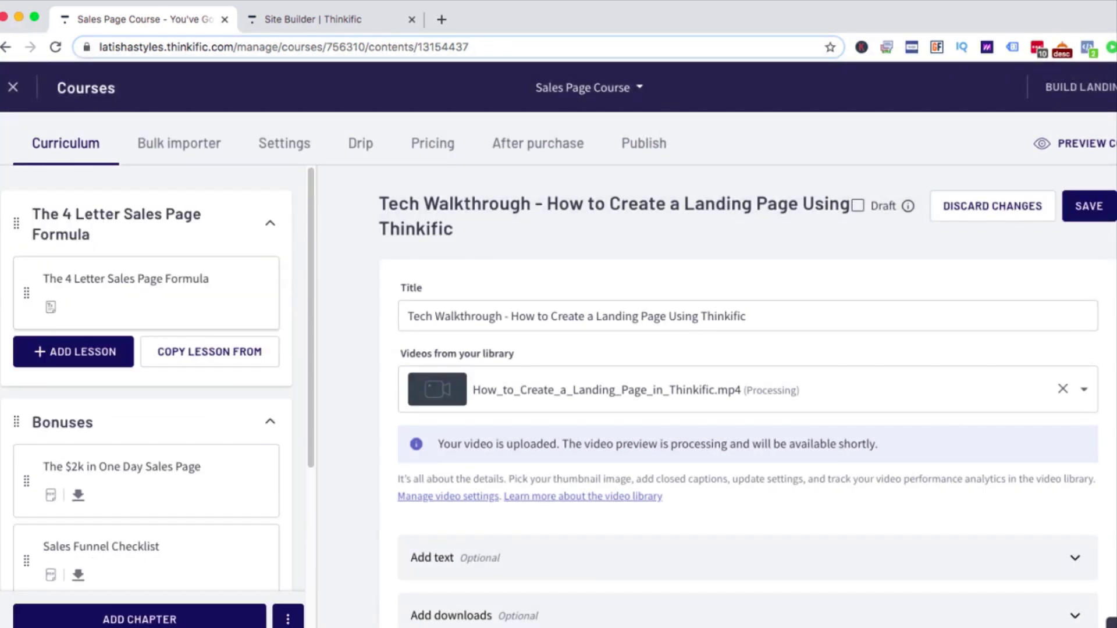
click(73, 351)
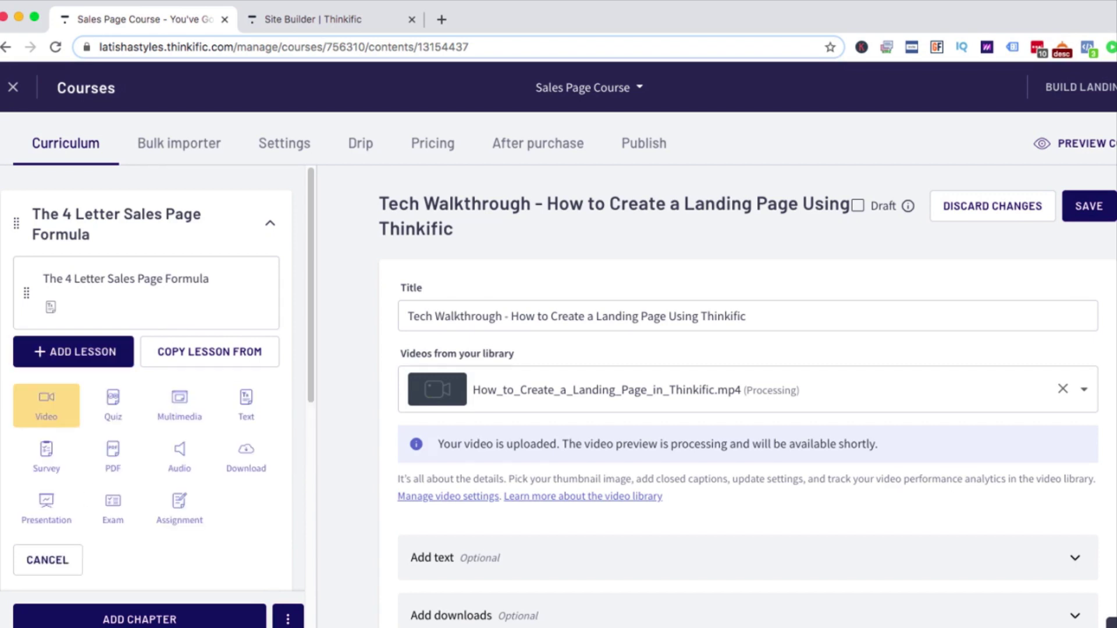
Add a first-chapter video lesson using Incubator_Quick Sales Page Creation.mp4 from the library
click(46, 406)
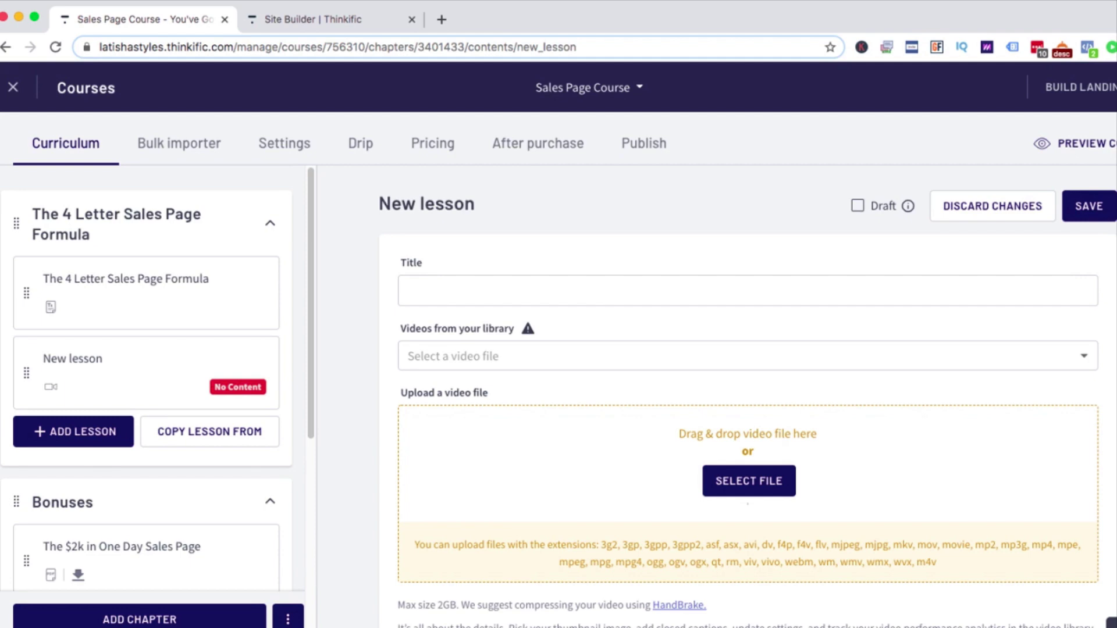
click(738, 356)
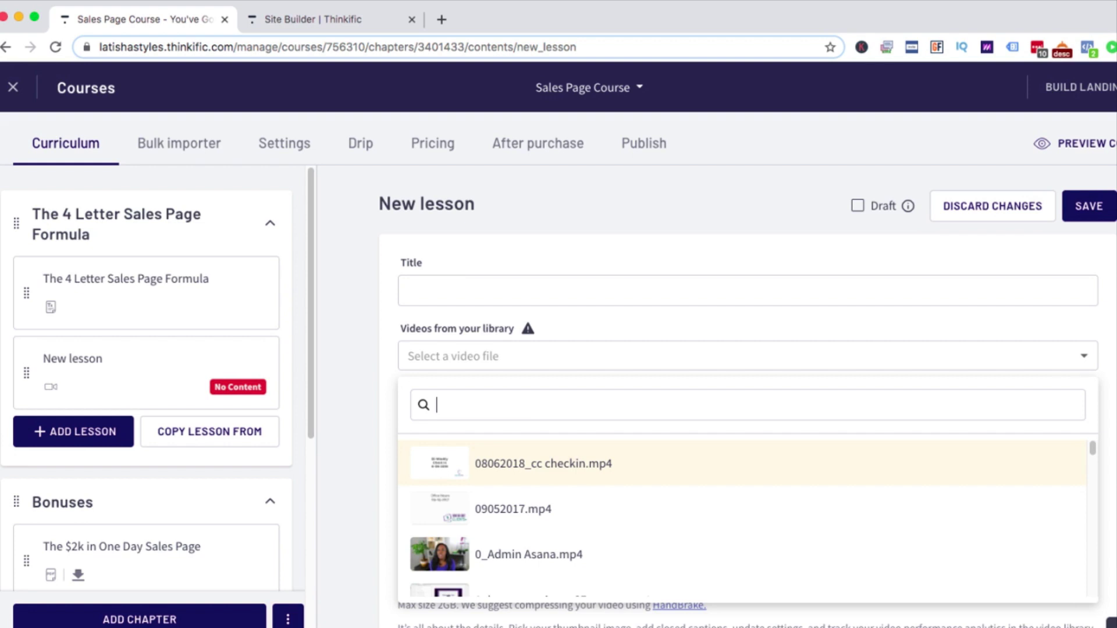
text(aida)
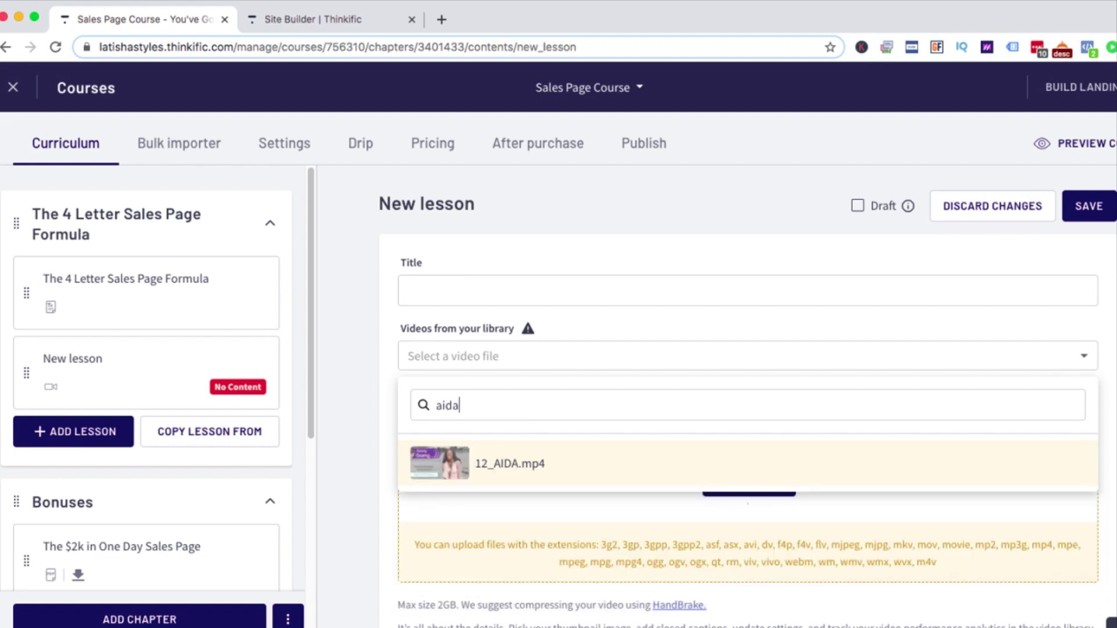
key(super+a)
text(quick)
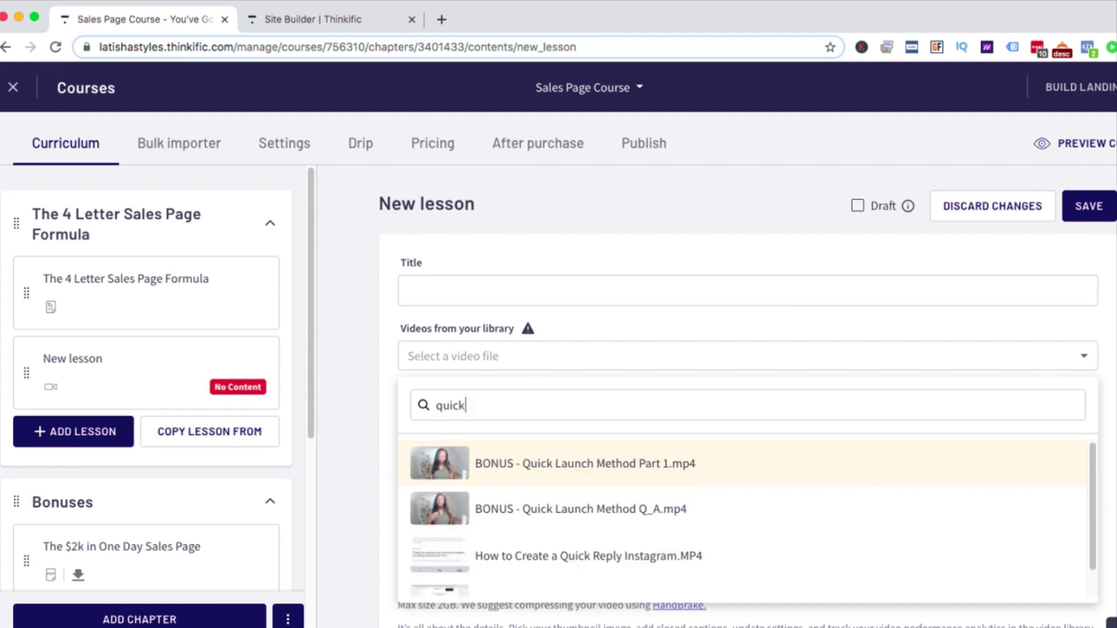
key(Down)
key(Down)
key(Down)
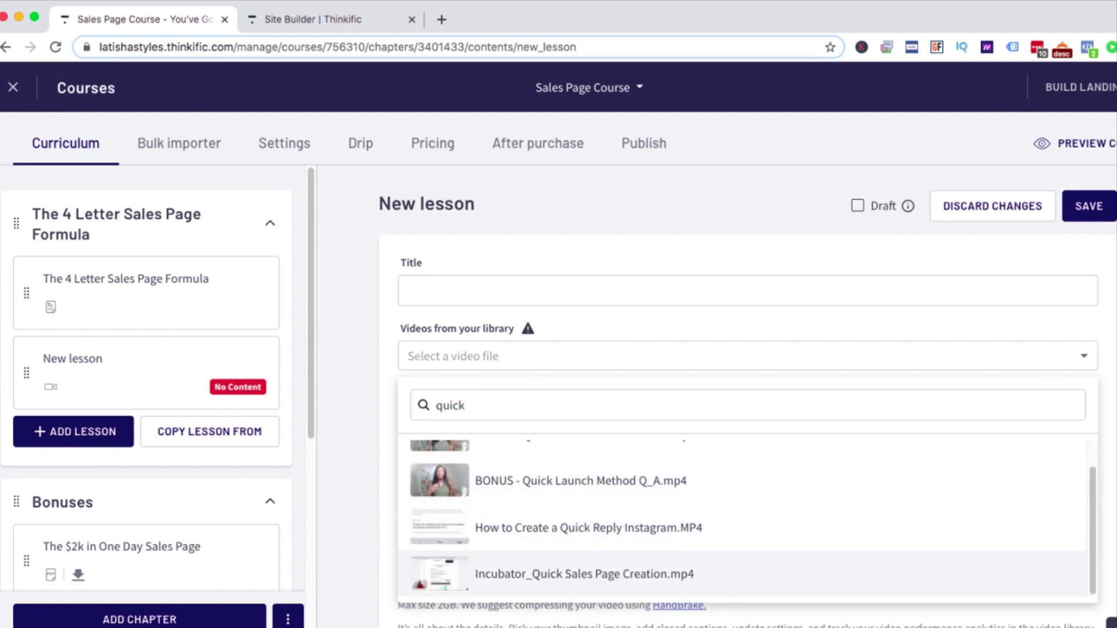
key(Return)
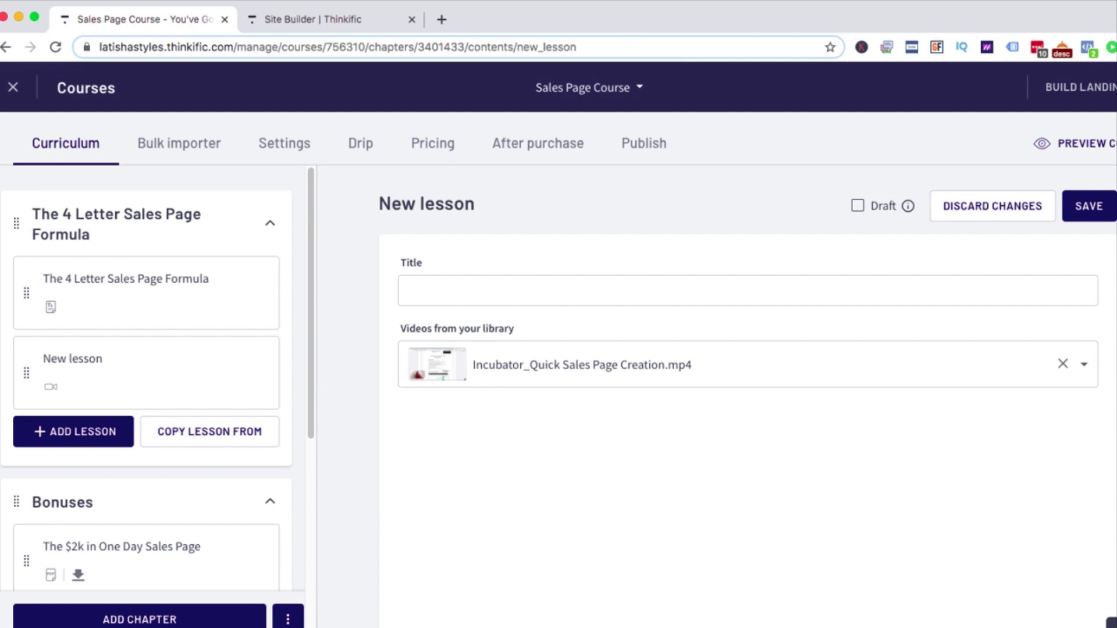
Title the new video lesson 'The 4 Letter Sales Page Formula' and save it
click(408, 290)
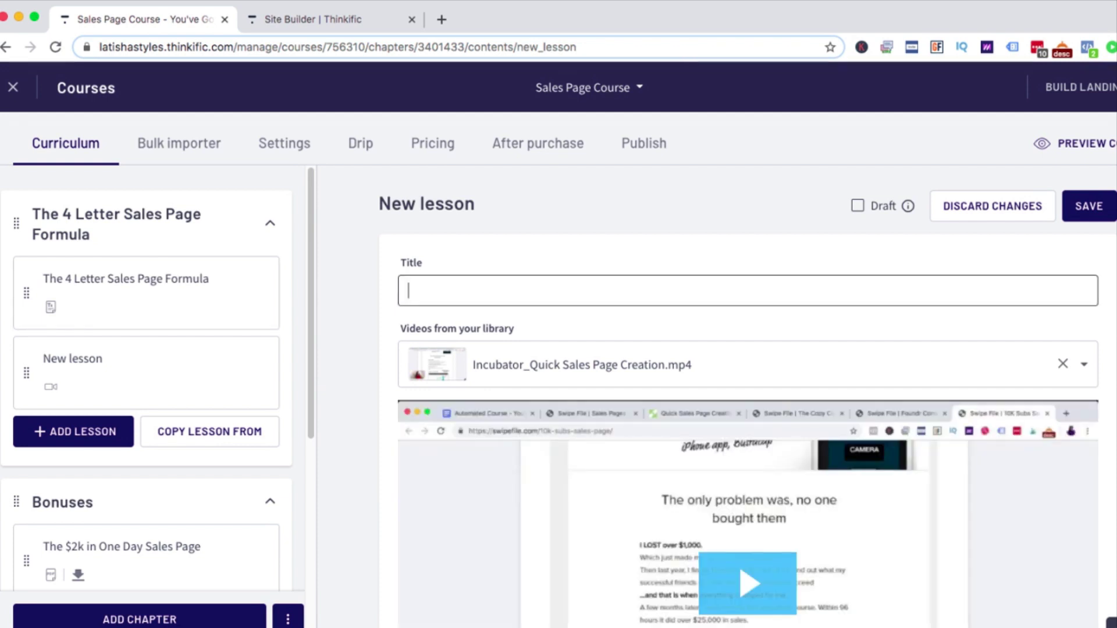
text(The)
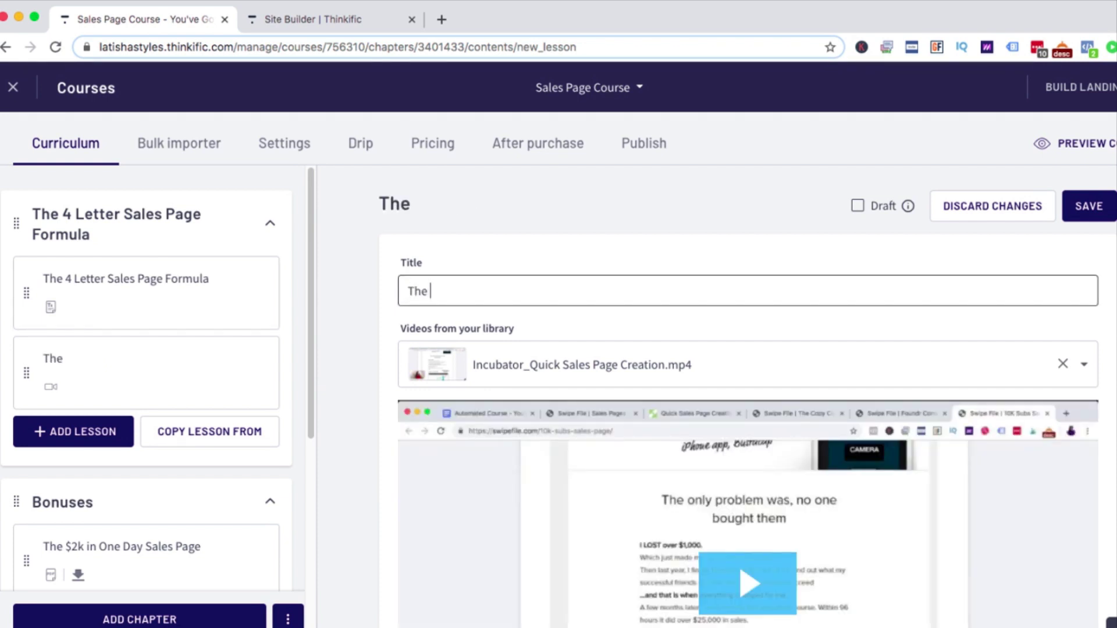
text( 4 Letter L)
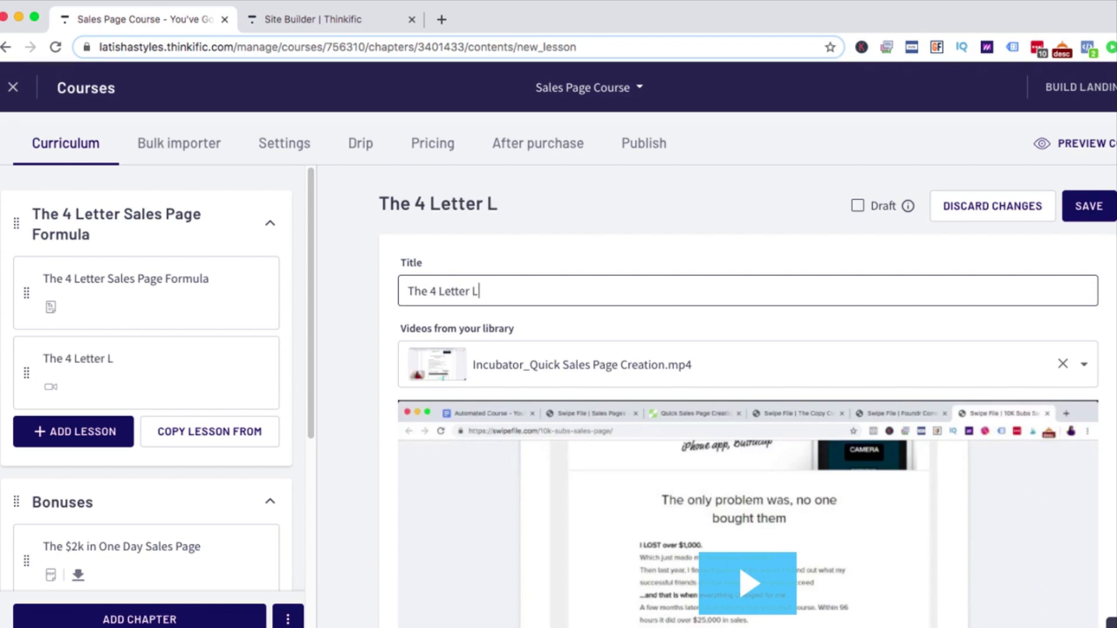
key(BackSpace)
text(Sales Pa)
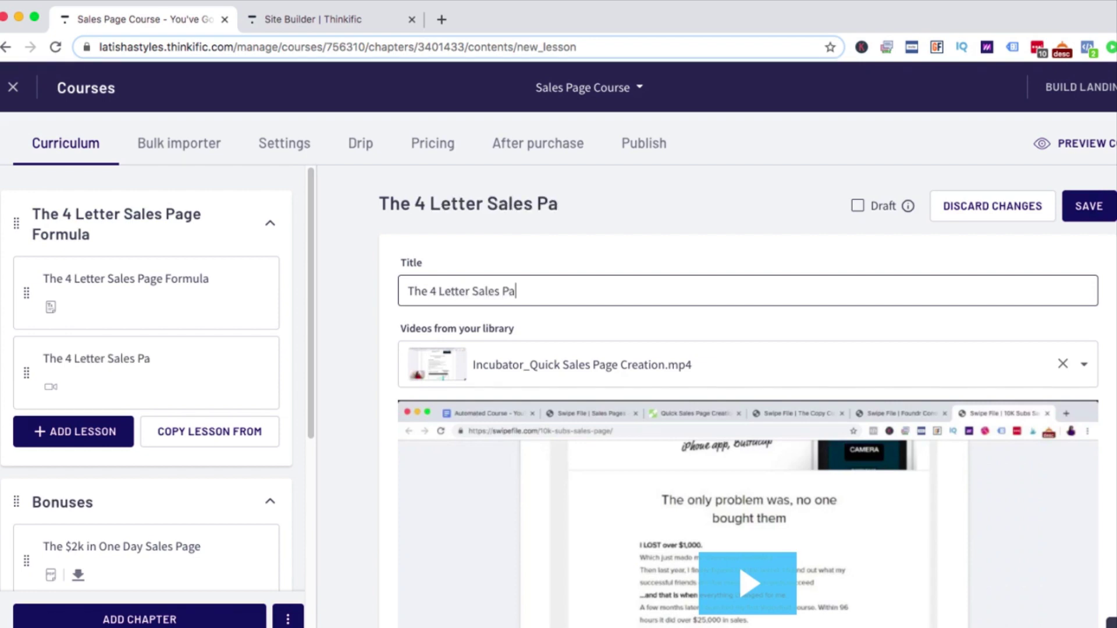
text(ge Formu)
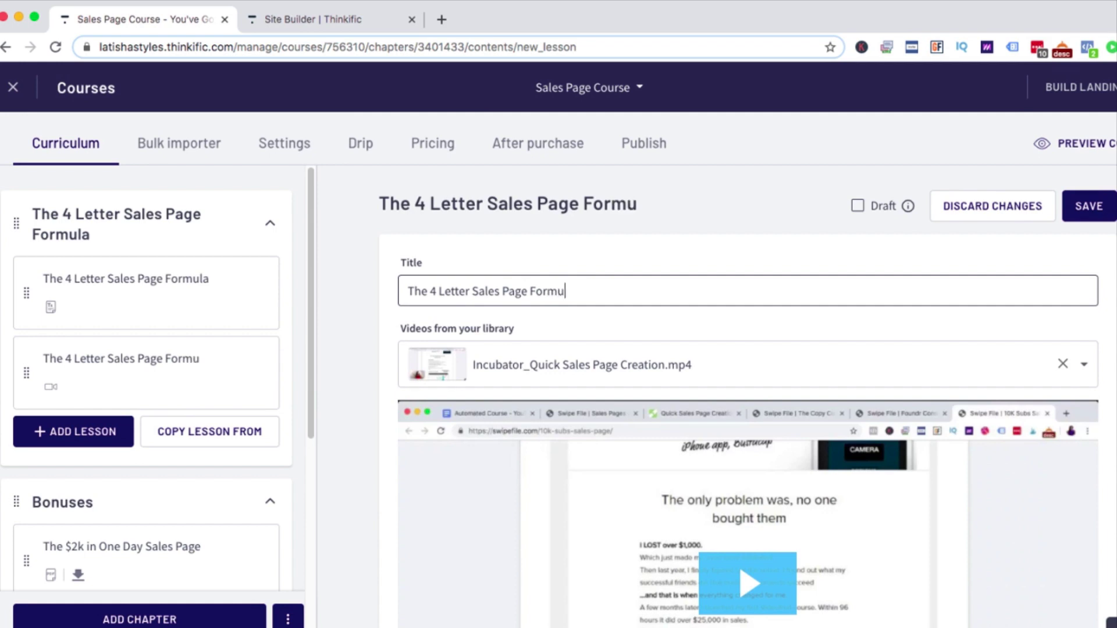
text(la)
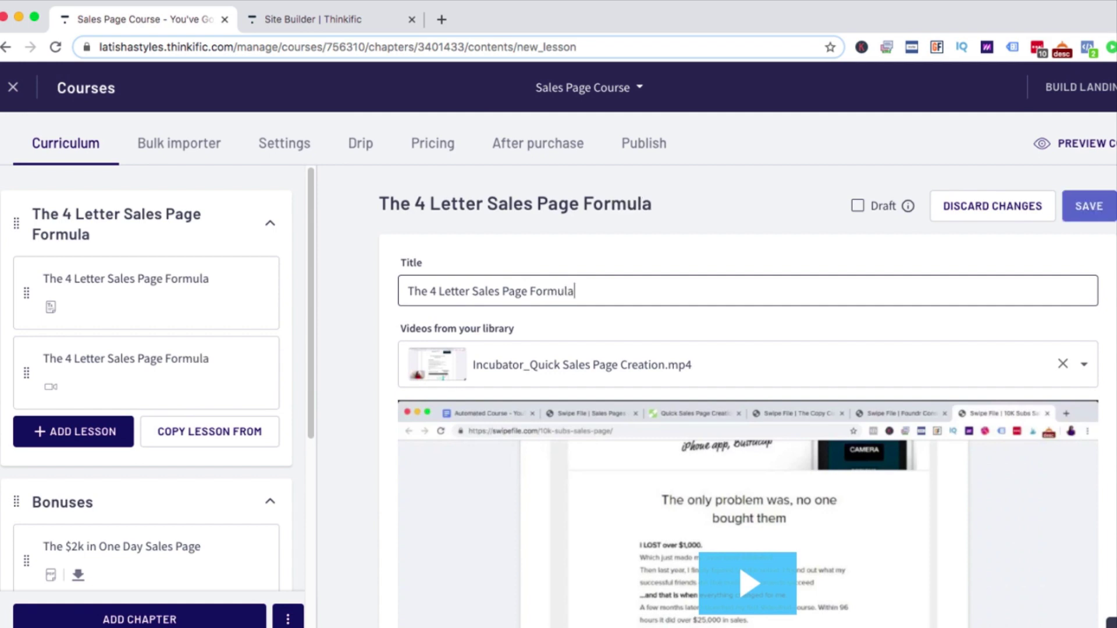
key(Return)
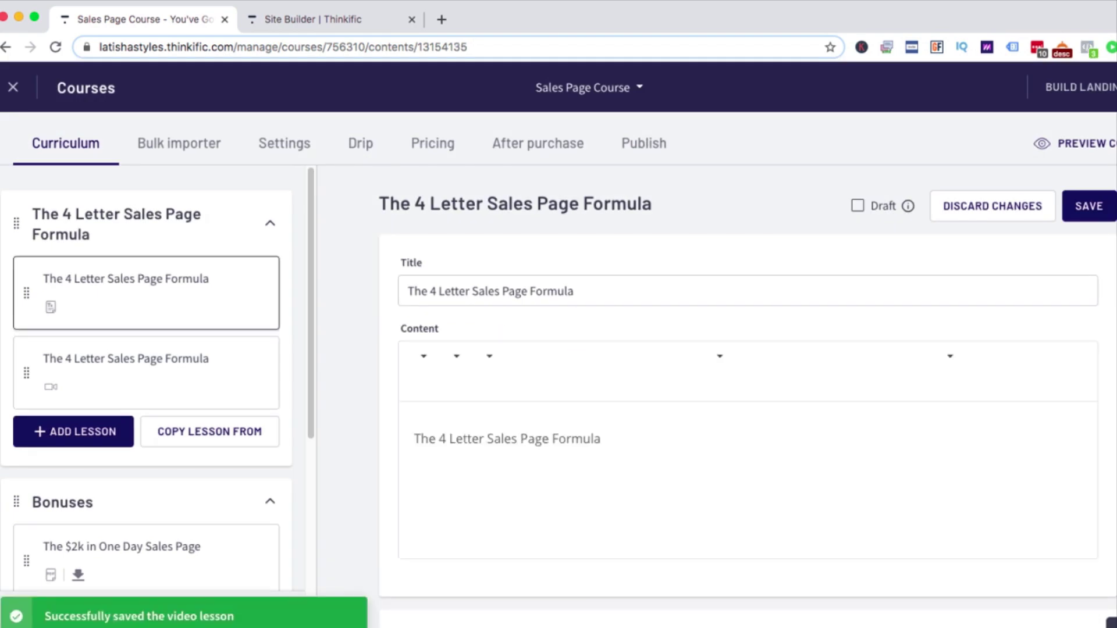
scroll(747, 393, down, 10)
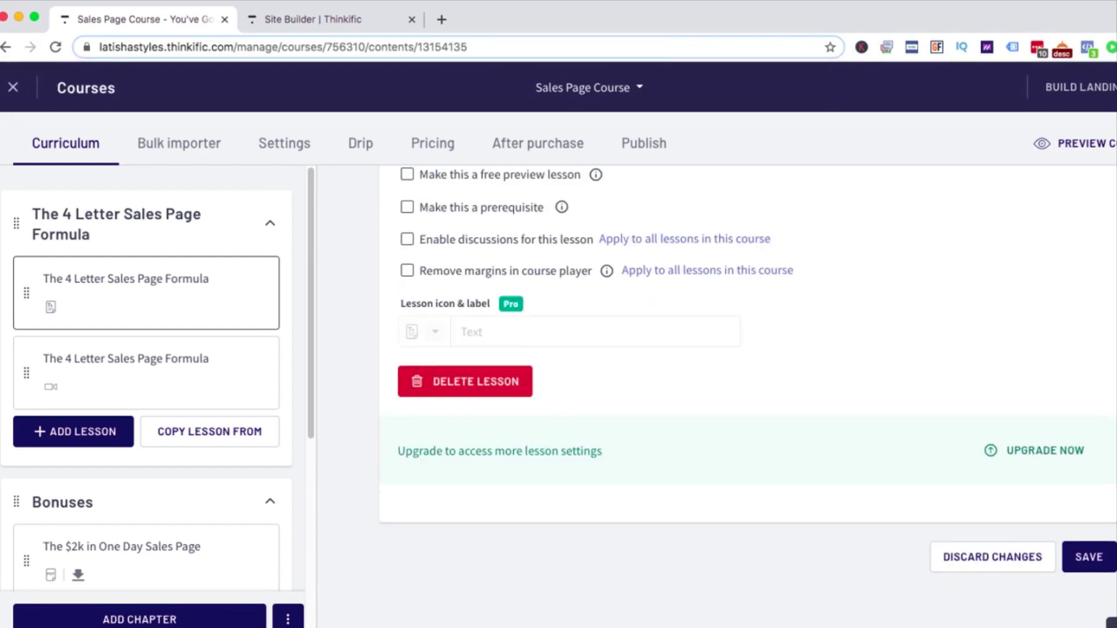
click(468, 381)
click(835, 354)
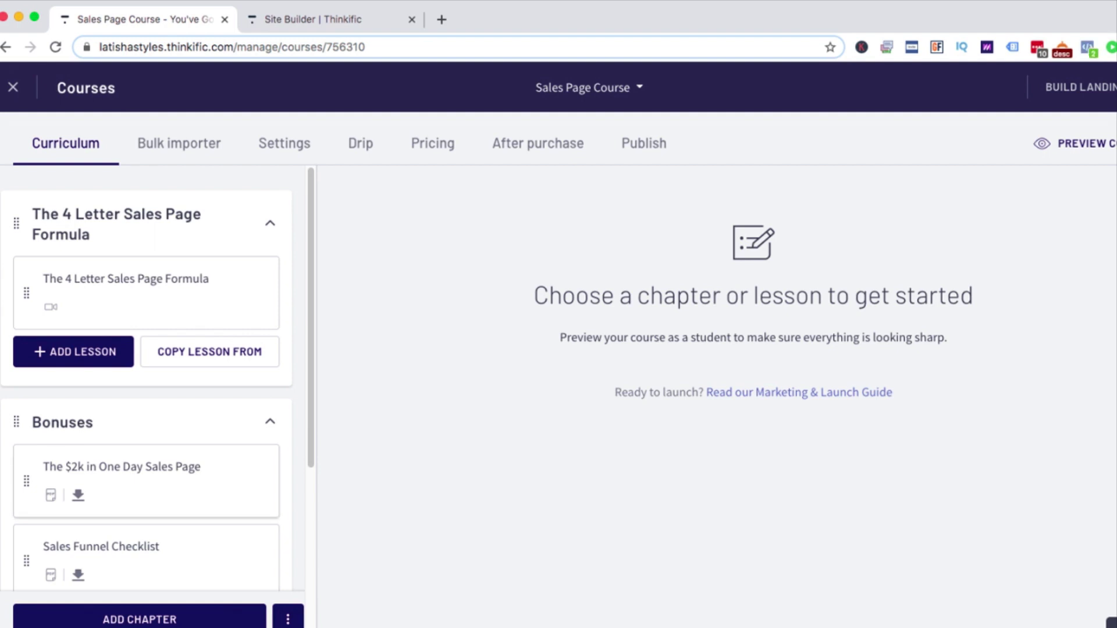
scroll(151, 378, down, 1)
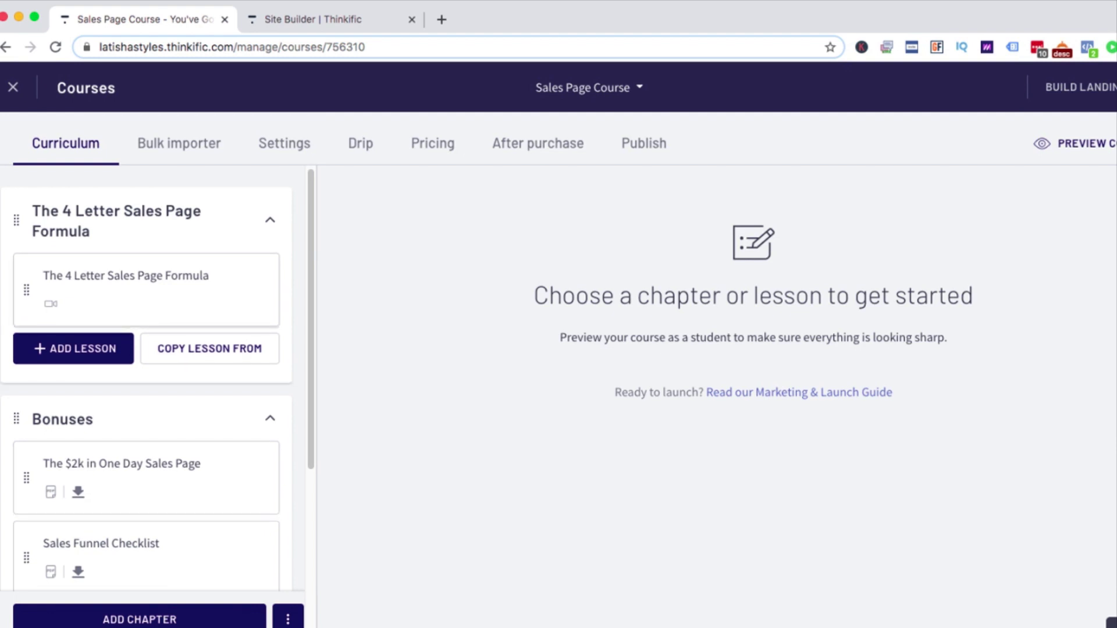
scroll(151, 378, down, 2)
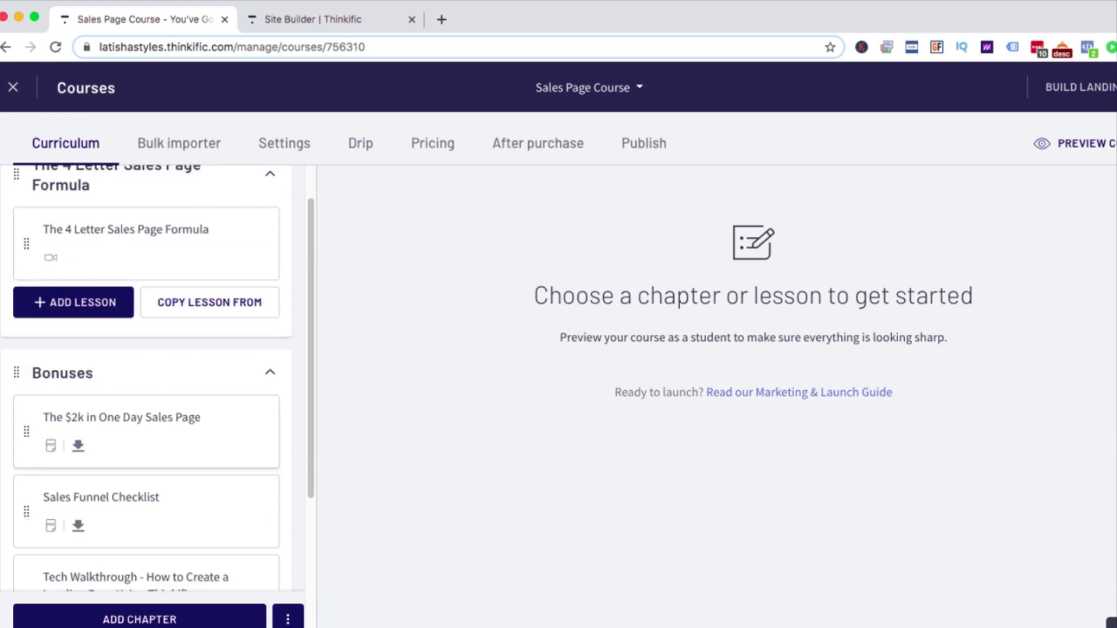
scroll(152, 378, down, 5)
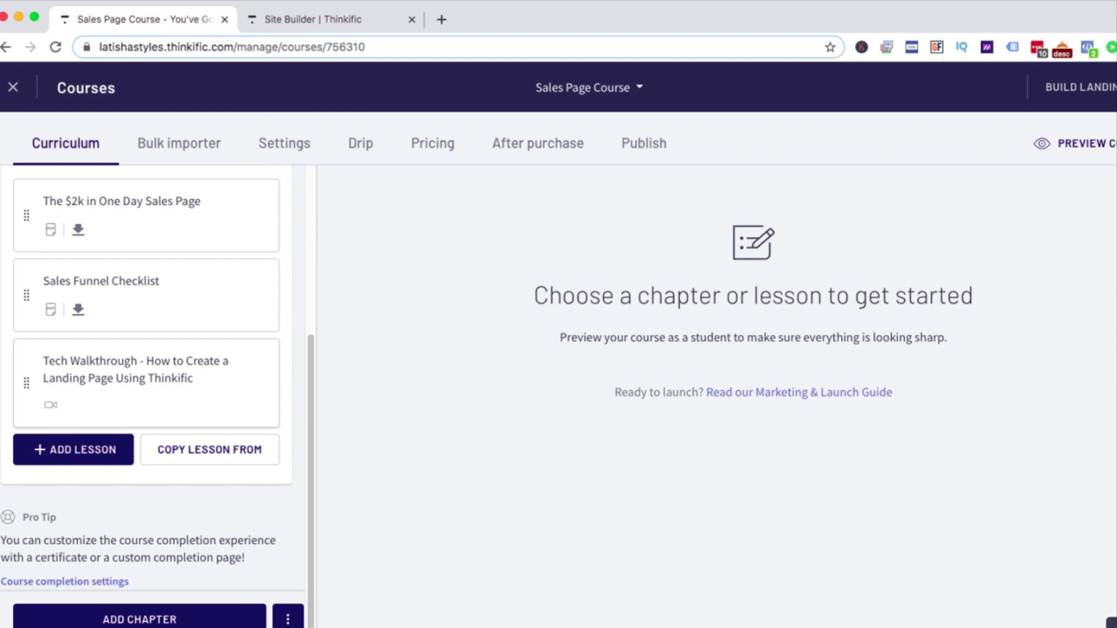
scroll(151, 378, up, 5)
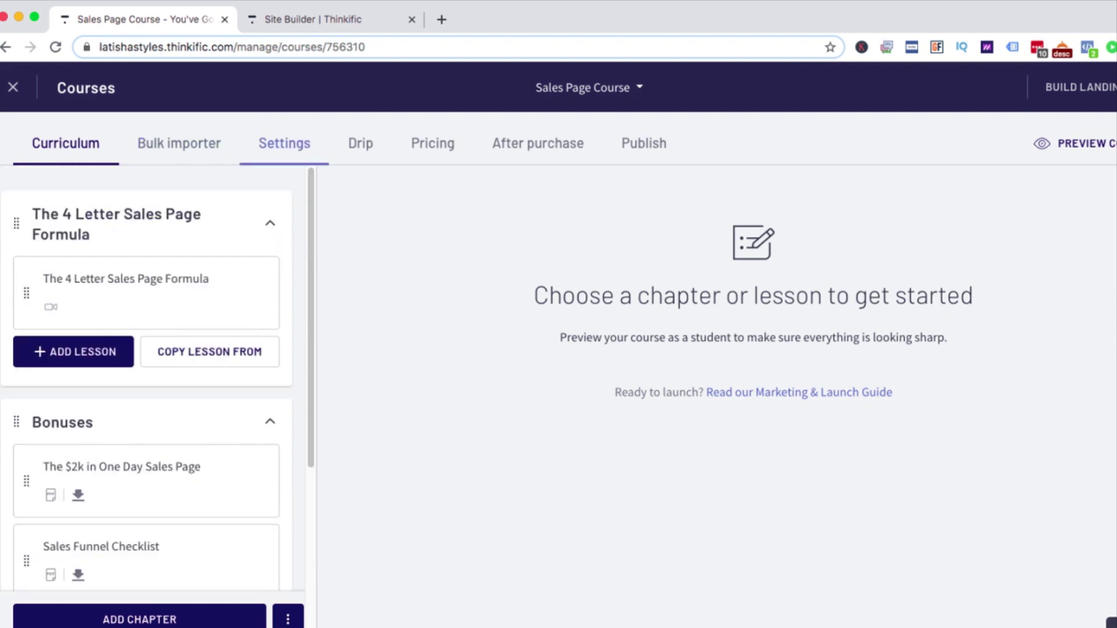
Mark the Sales Page Course as a hidden course in its settings and save
click(284, 143)
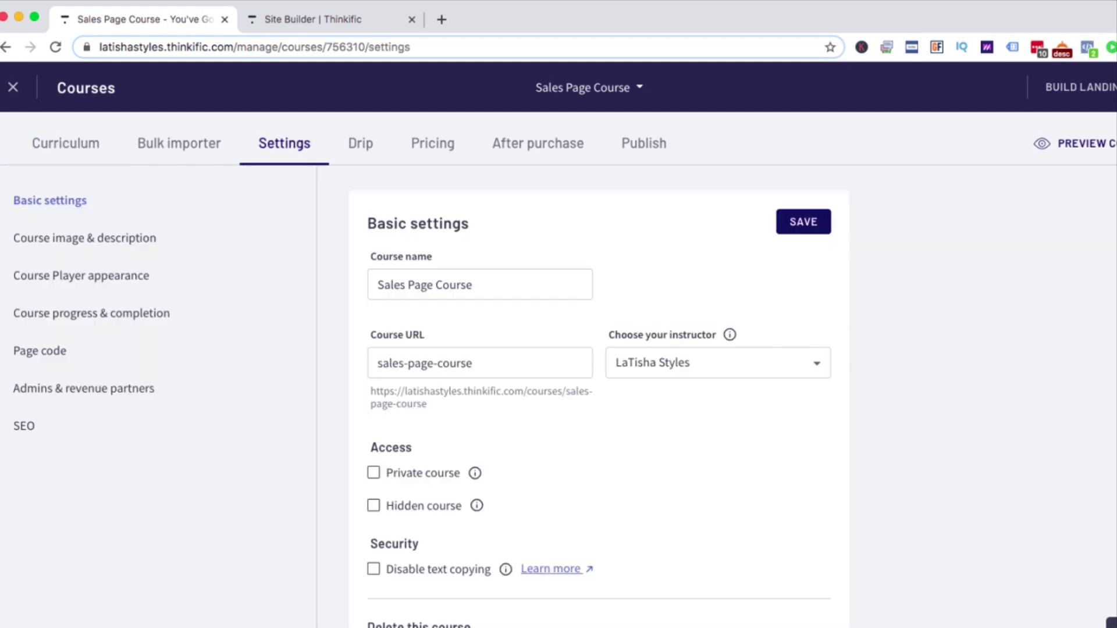
scroll(599, 401, down, 2)
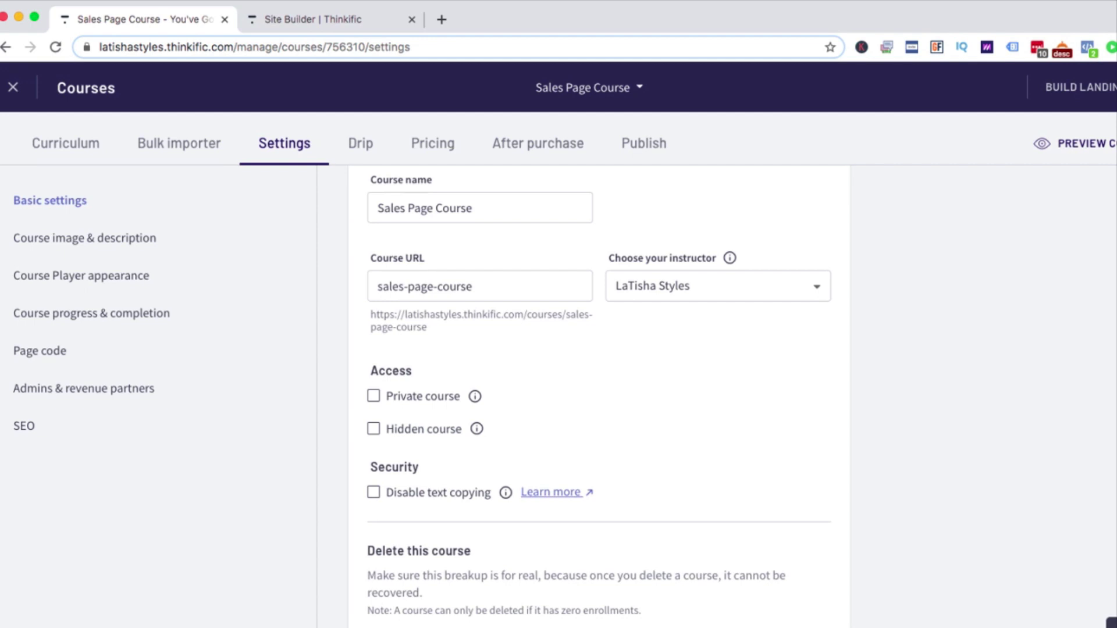
click(374, 429)
scroll(599, 395, down, 1)
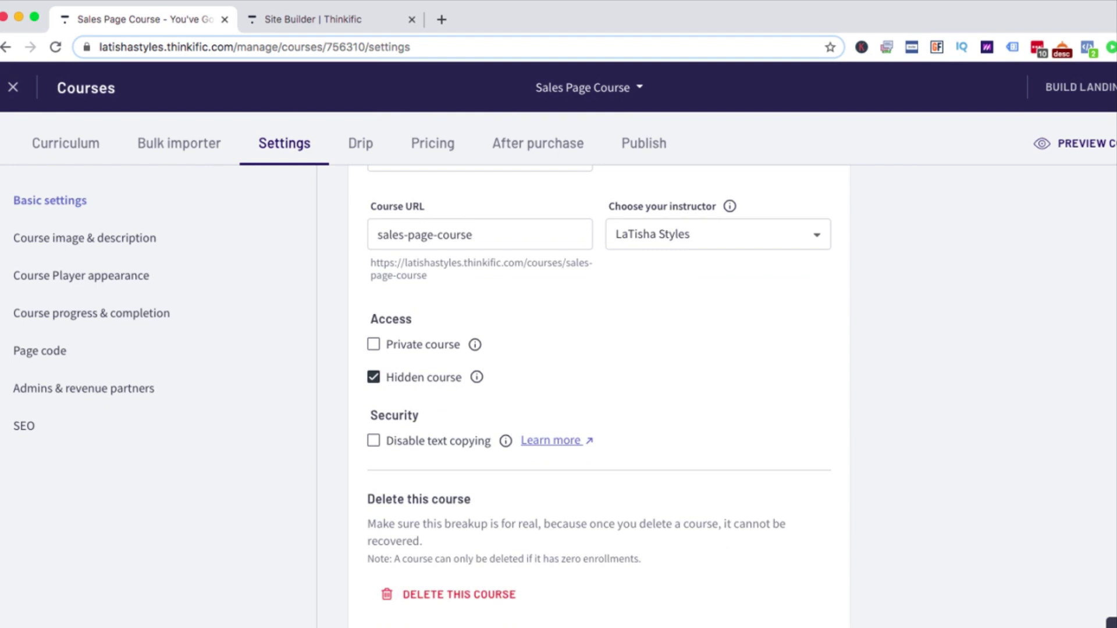
scroll(598, 396, up, 3)
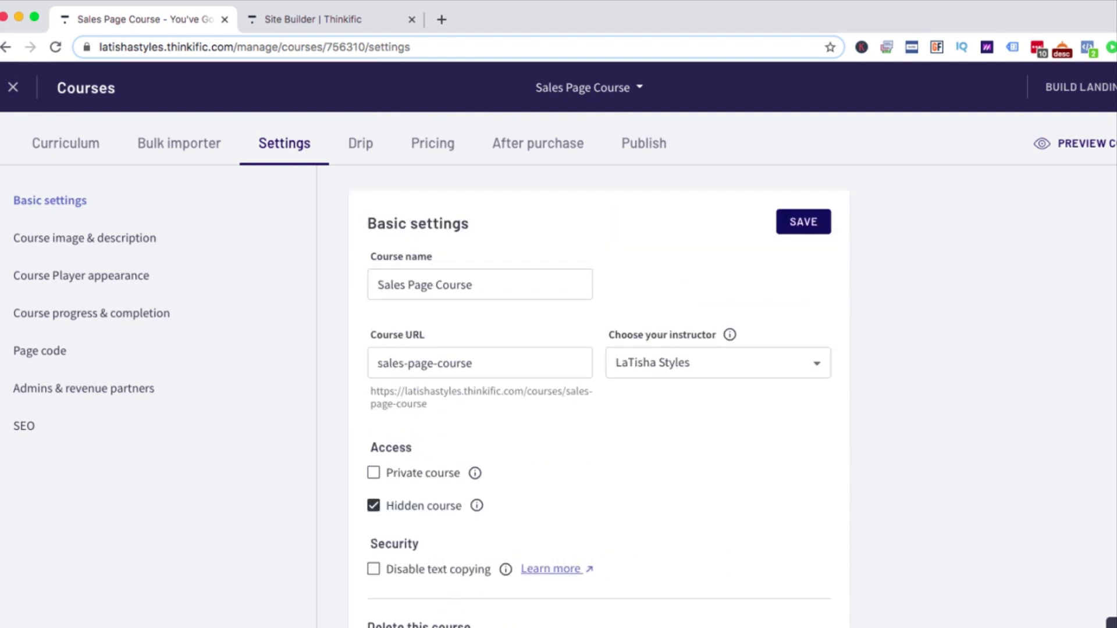
click(804, 222)
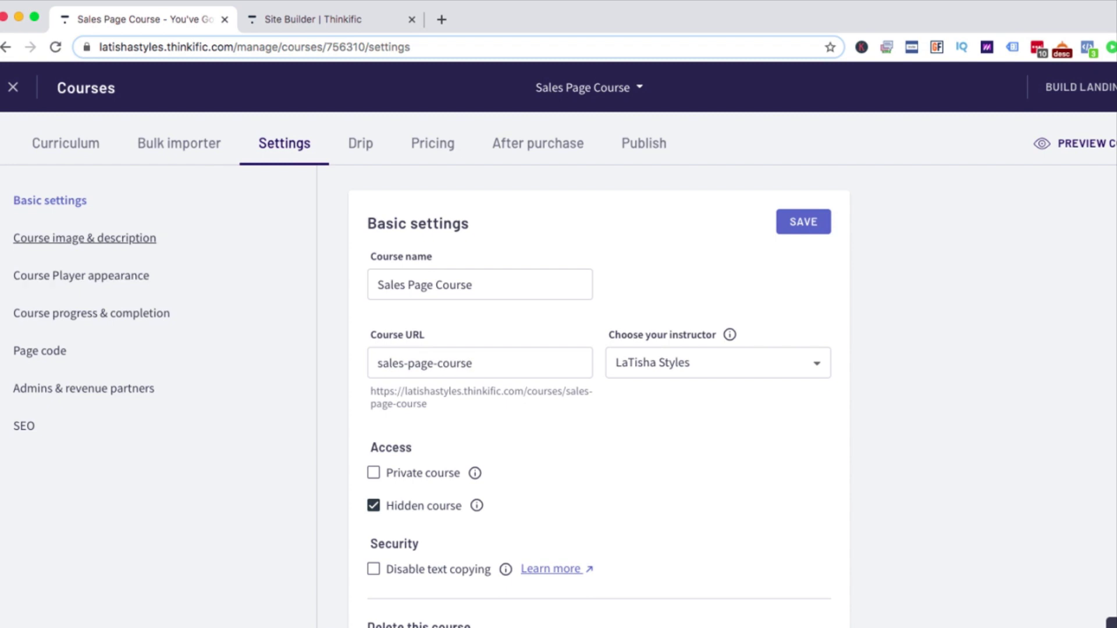
click(85, 238)
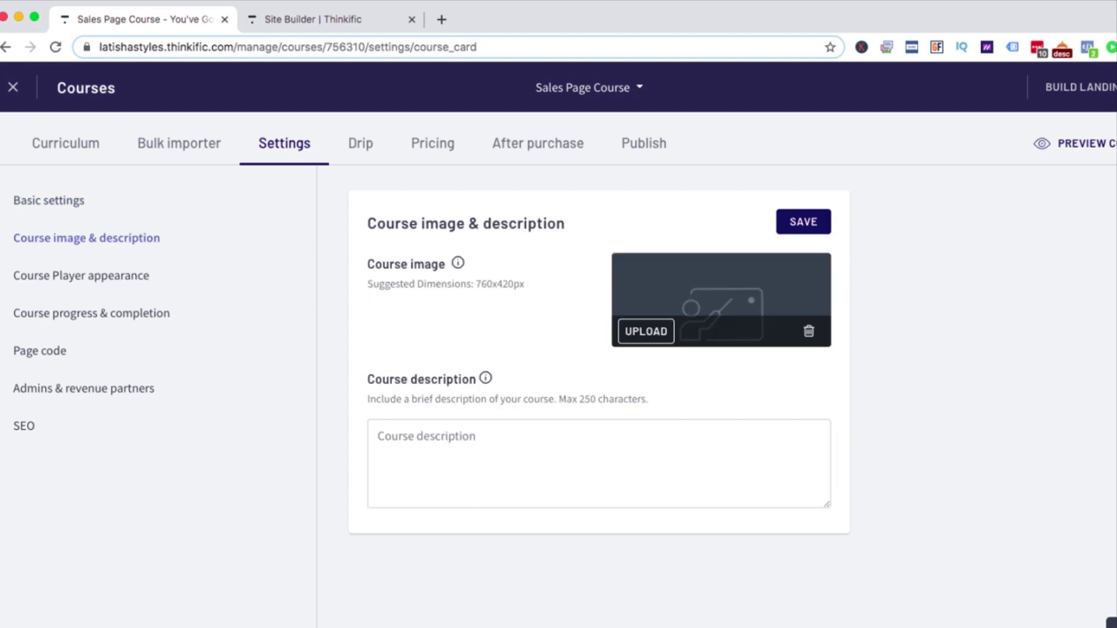
Upload the How to Write a Sales Page Step-by-Step cover as the course image
click(646, 331)
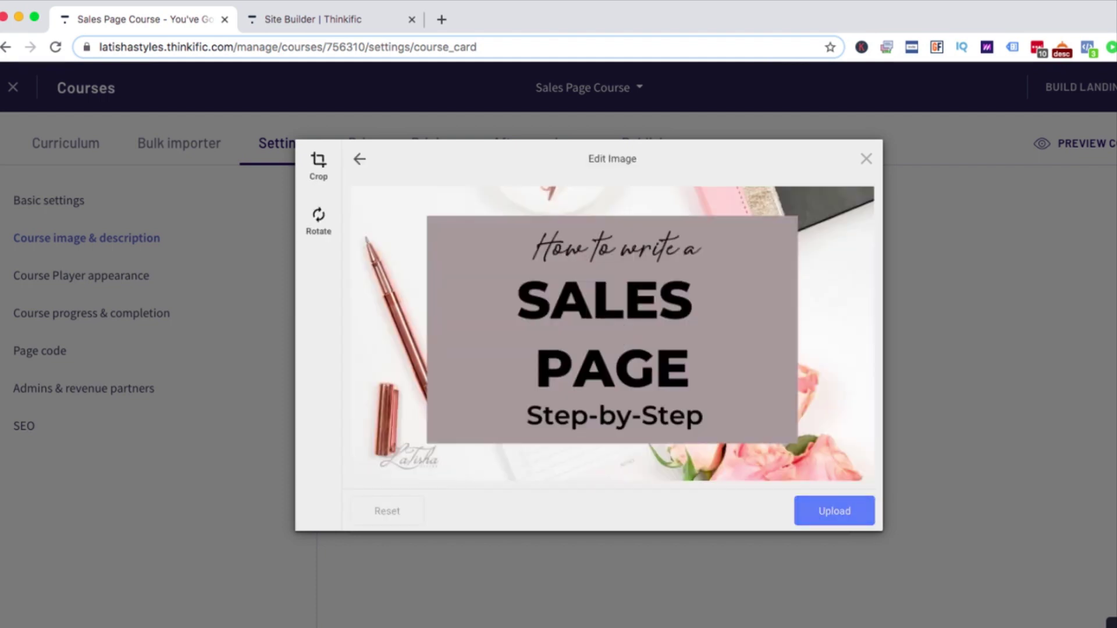
click(835, 511)
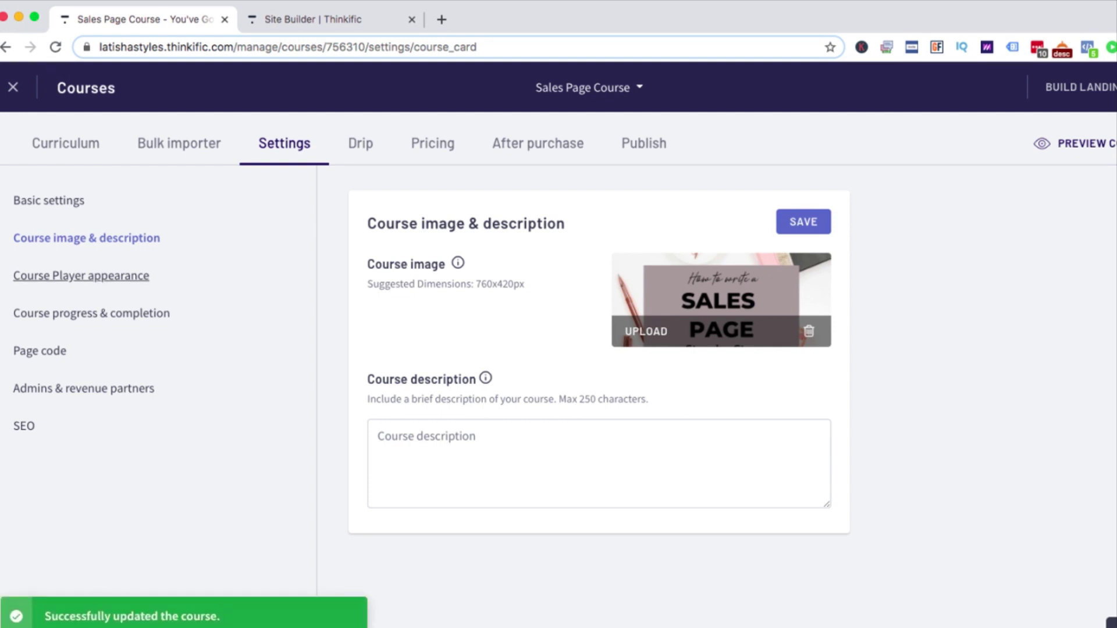
click(82, 276)
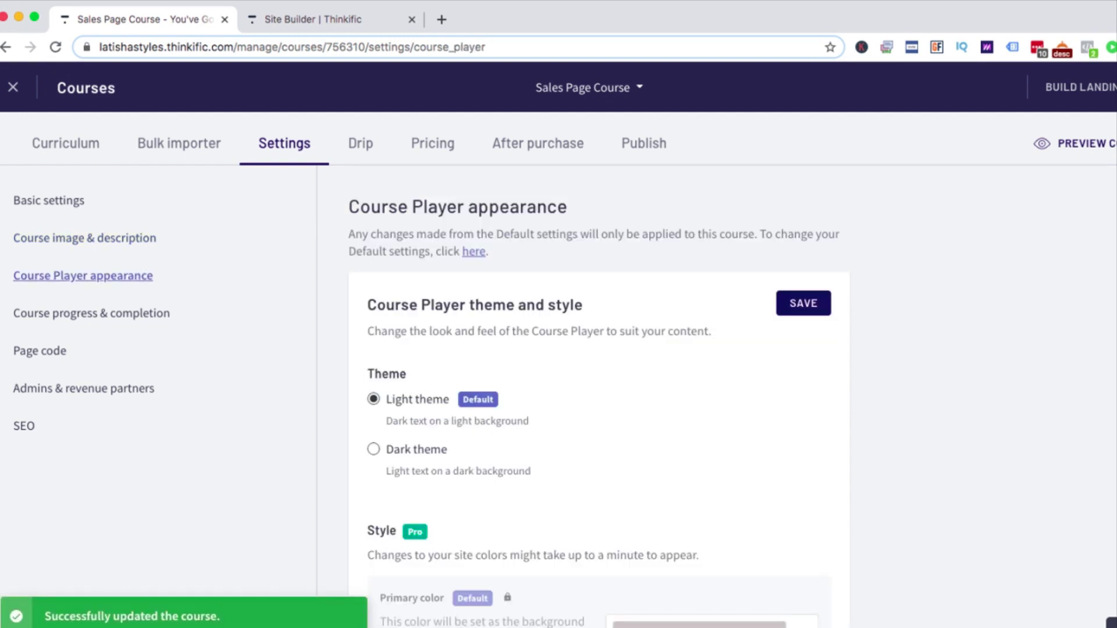
Look through the course progress and completion, page code, and admins and revenue partners settings
scroll(599, 395, down, 1)
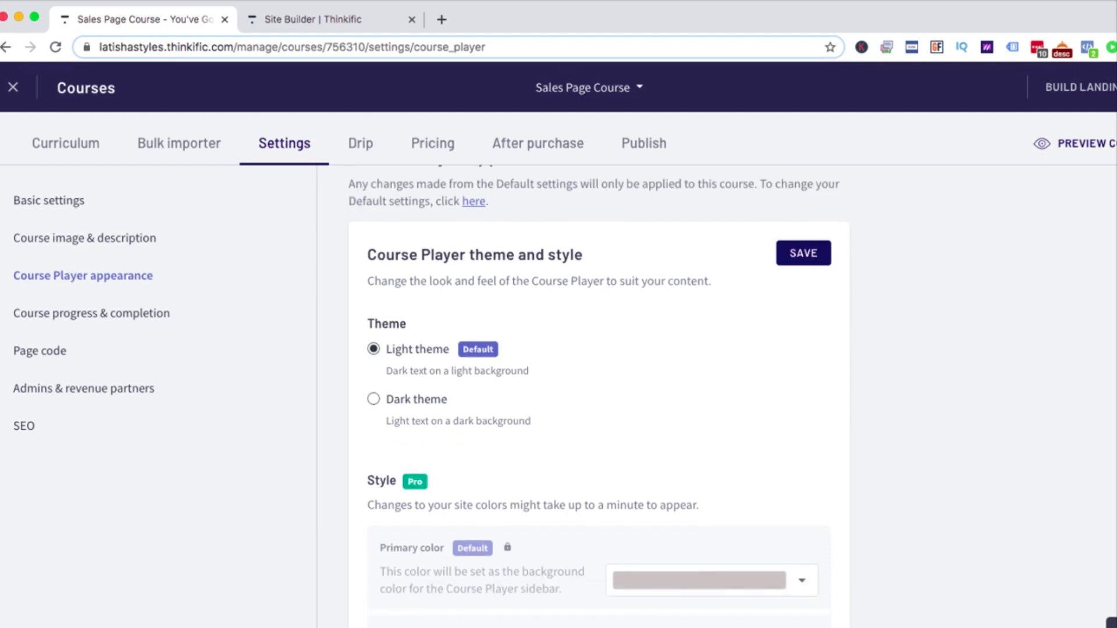
scroll(599, 395, down, 10)
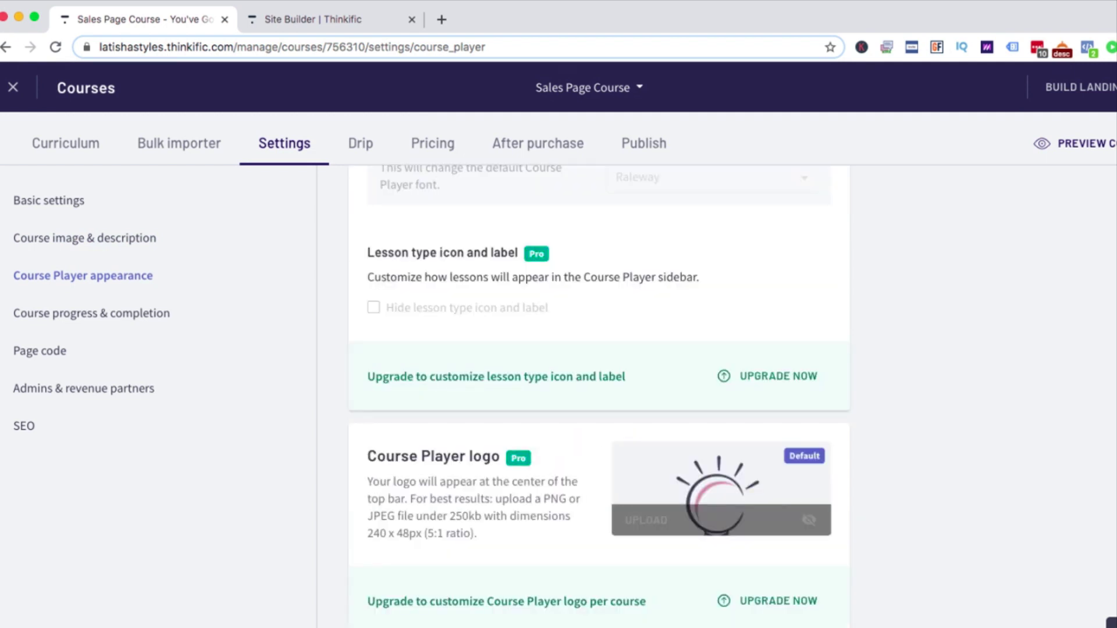
scroll(600, 396, up, 10)
click(92, 313)
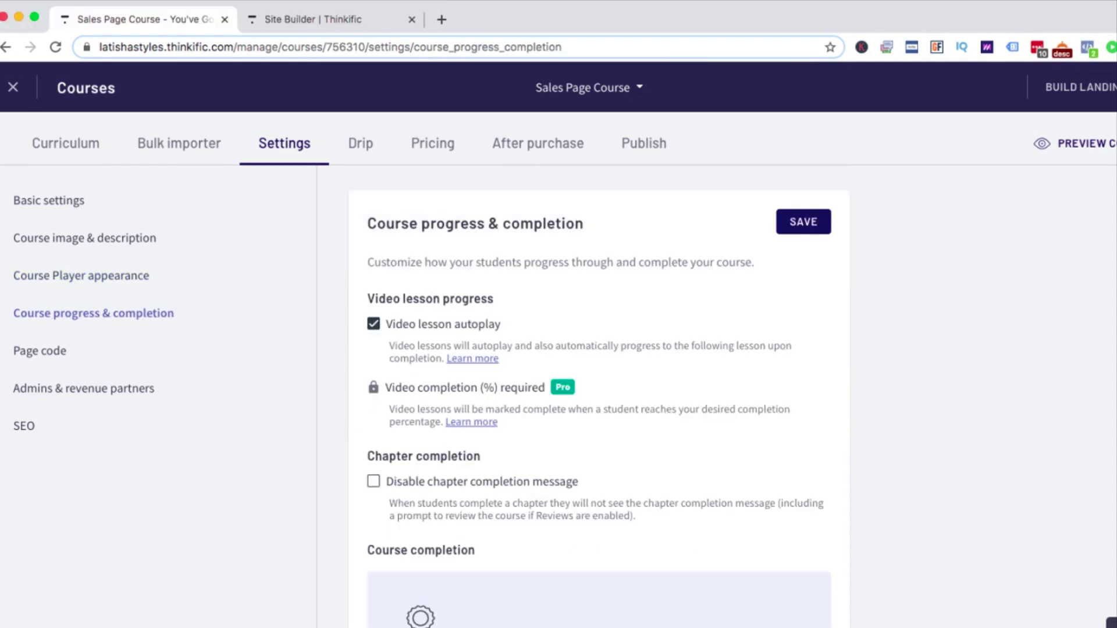
click(39, 351)
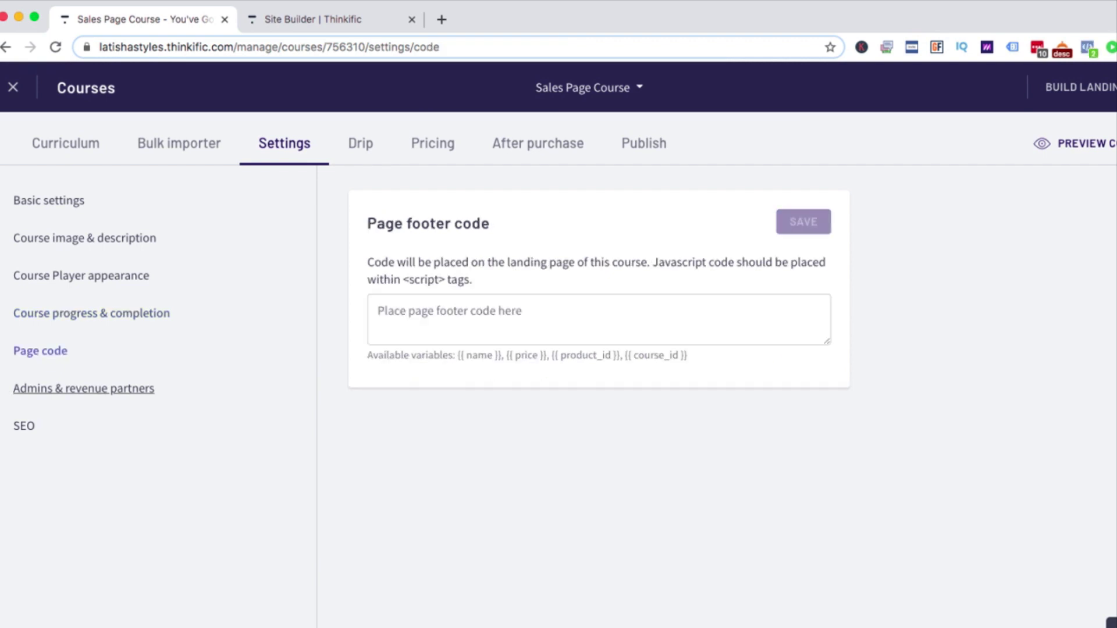
click(83, 388)
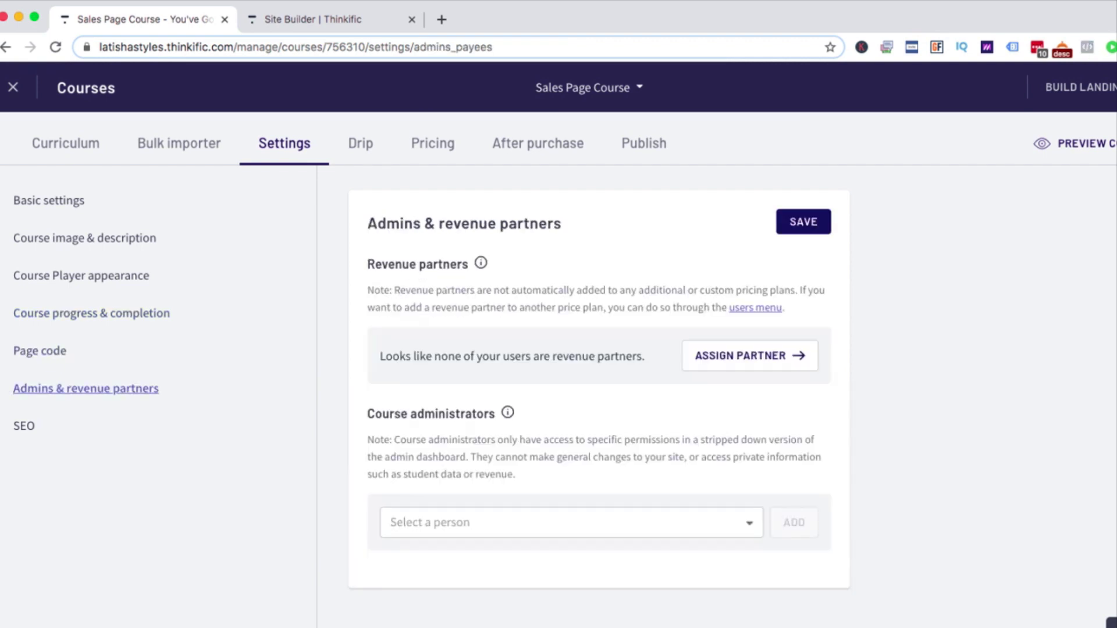
Save 'How to Write a Sales Page' as the course SEO title, then view the Drip page
click(24, 426)
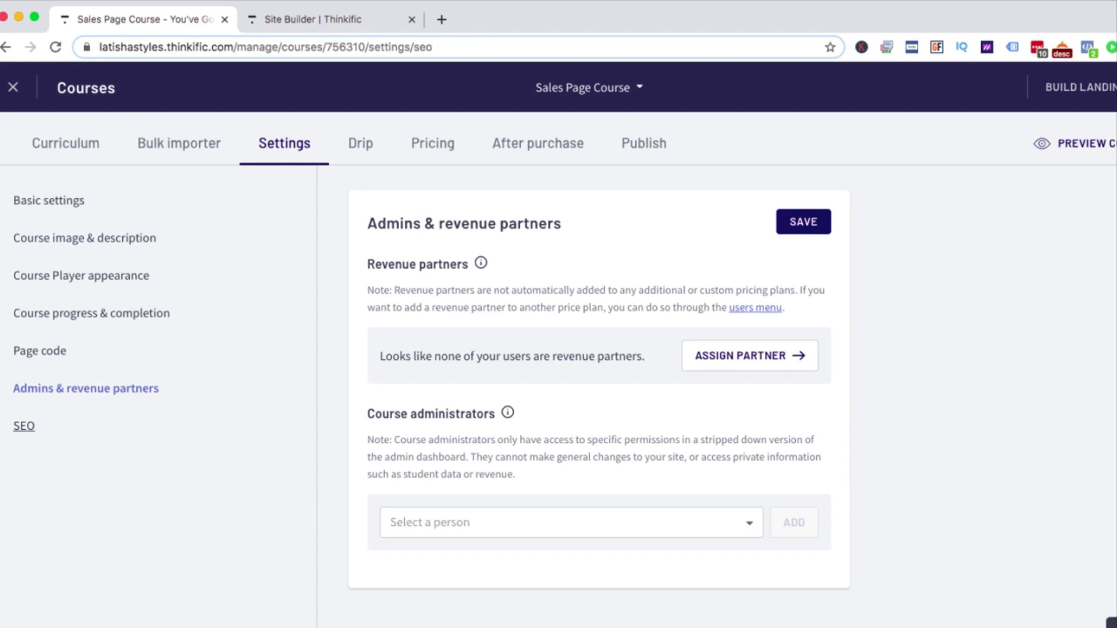
click(378, 323)
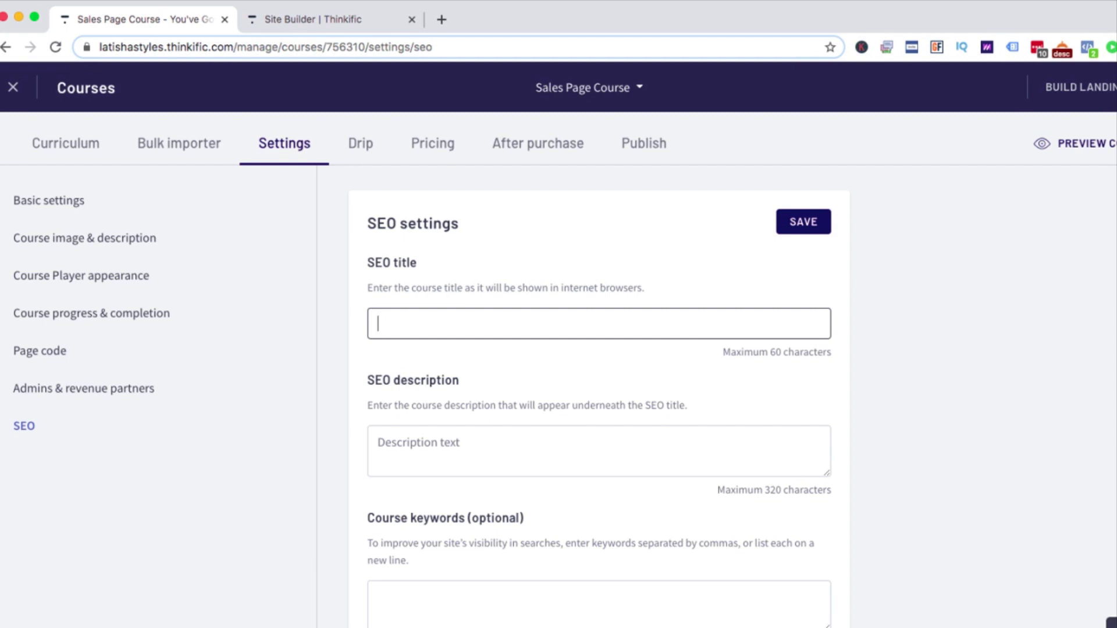
text(How to Write a Sales Page)
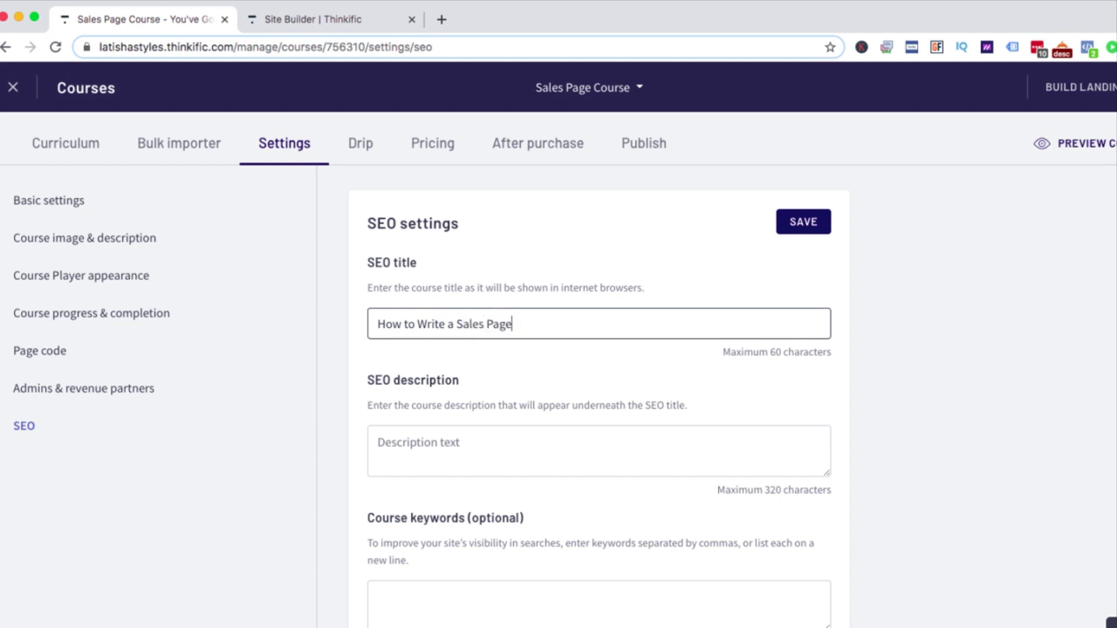
key(Return)
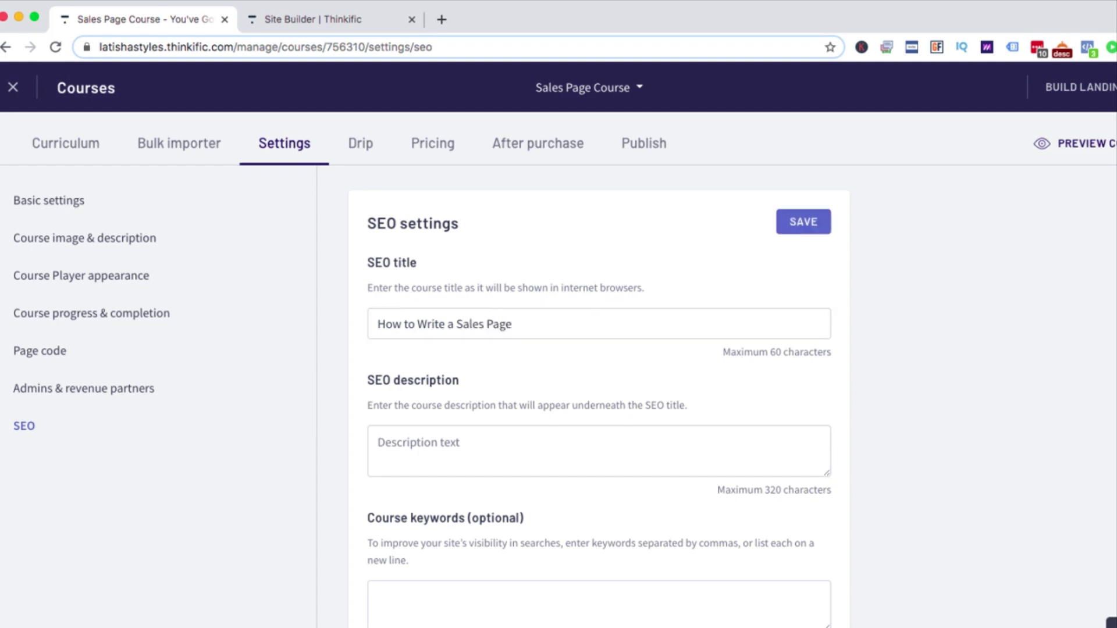
click(379, 442)
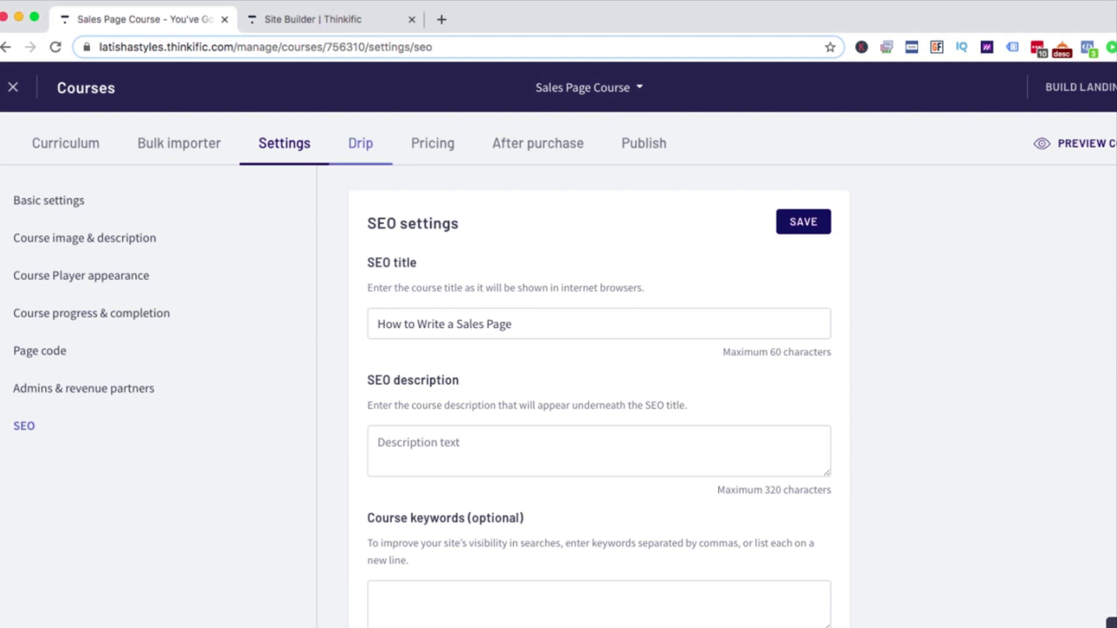
click(803, 221)
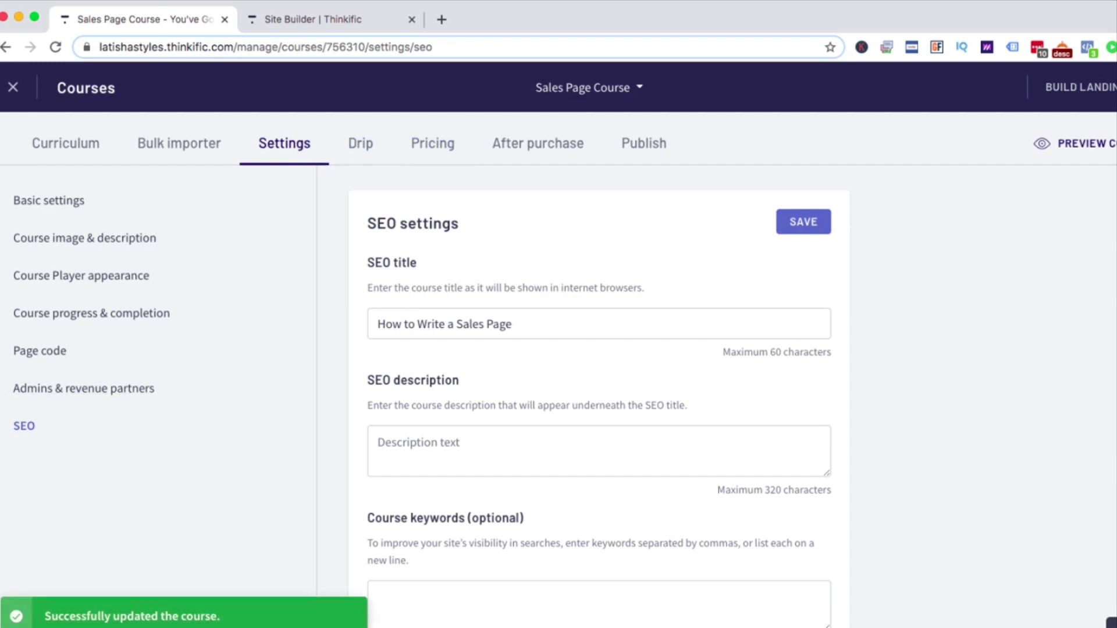
click(361, 143)
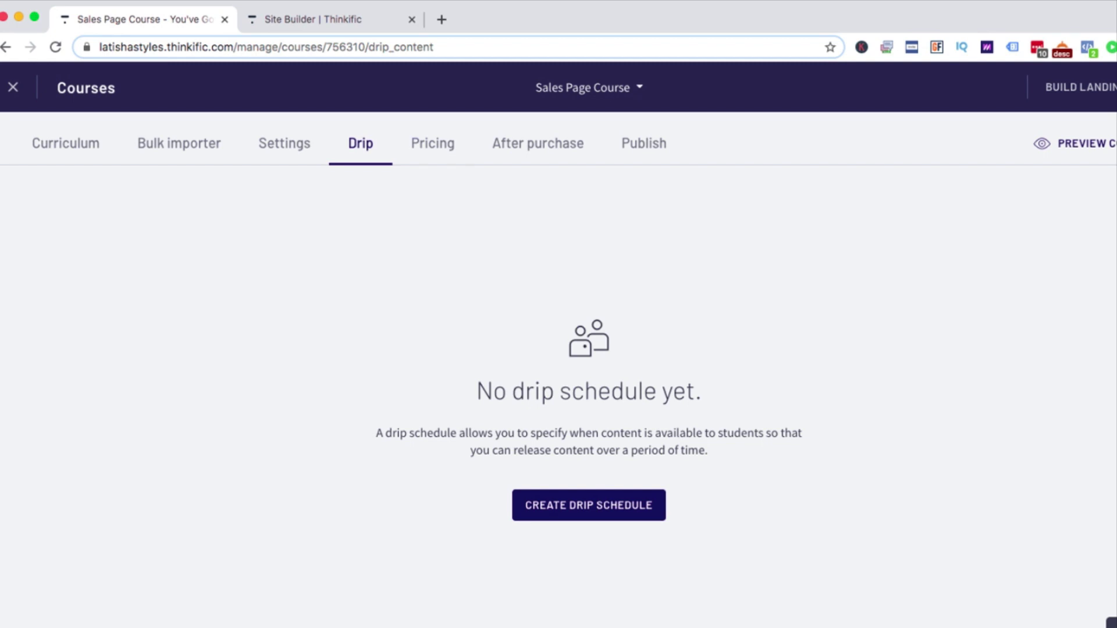
Make Free the course's primary pricing option, then go to the after-purchase settings
click(432, 143)
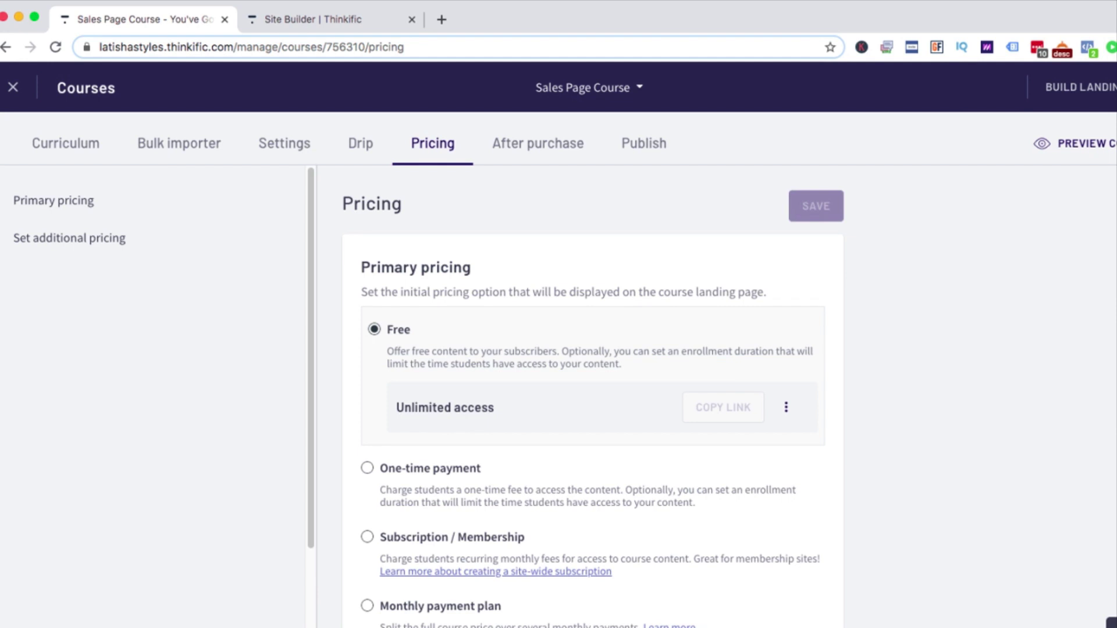
scroll(593, 396, down, 1)
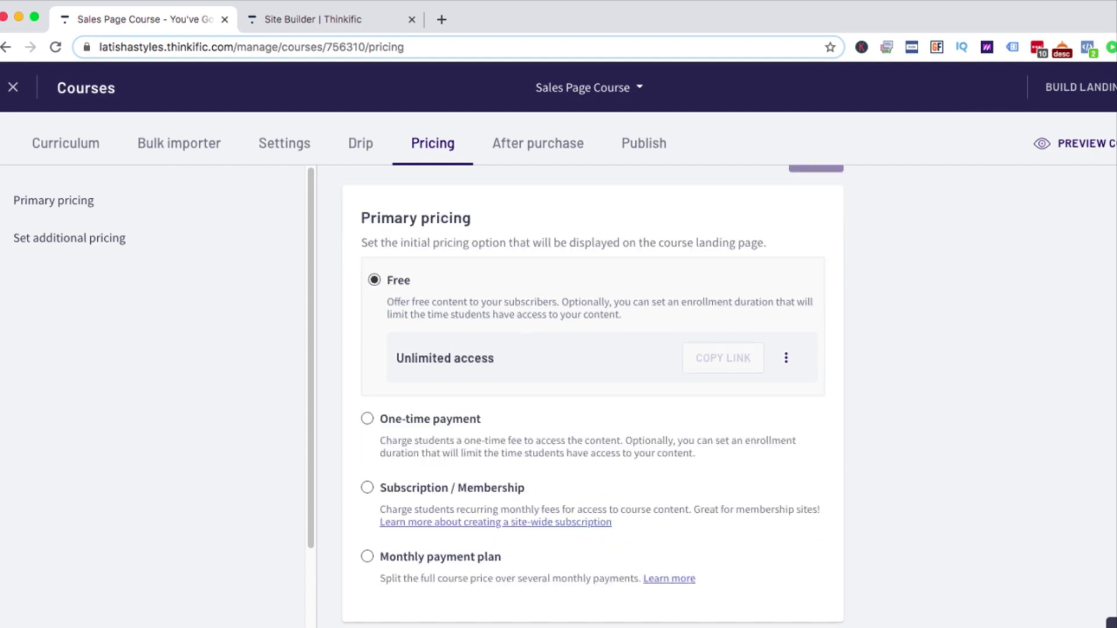
scroll(593, 395, down, 3)
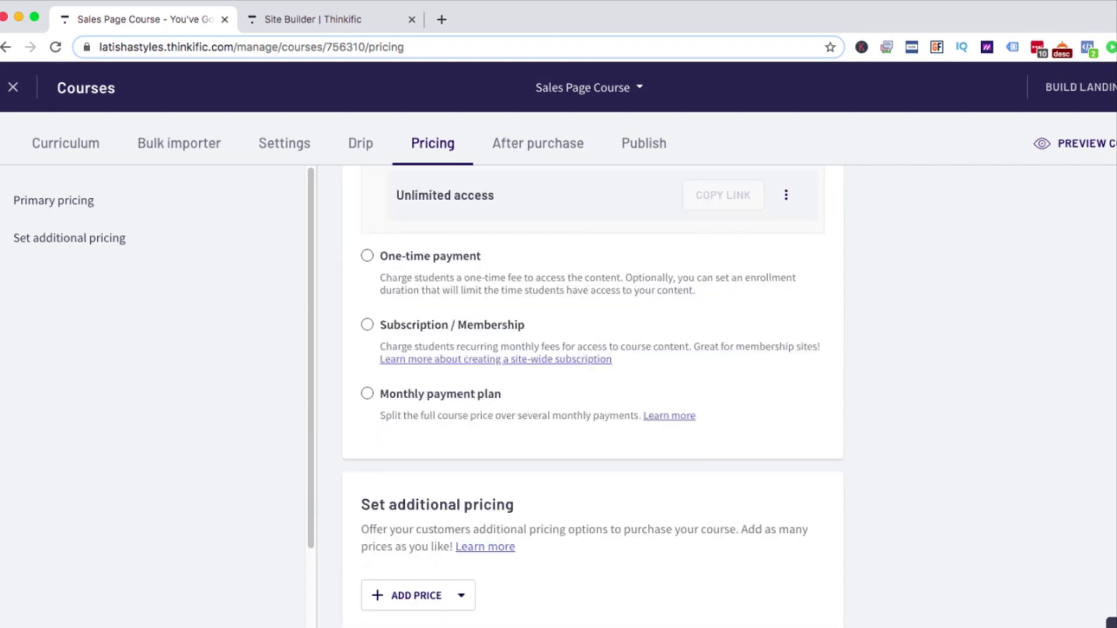
click(367, 256)
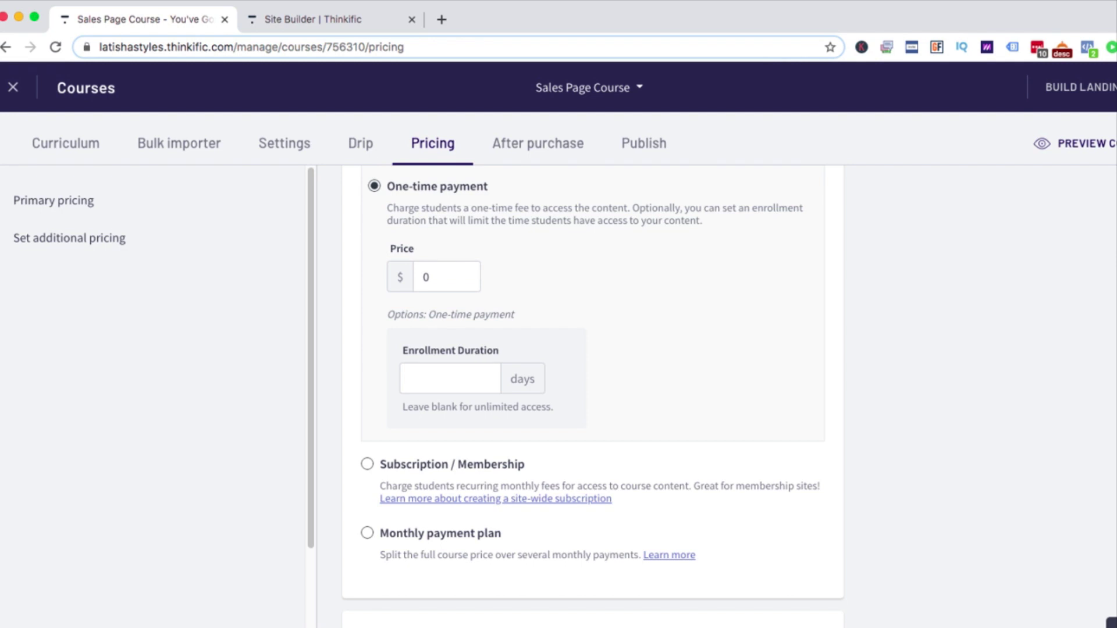
click(450, 379)
scroll(593, 395, up, 1)
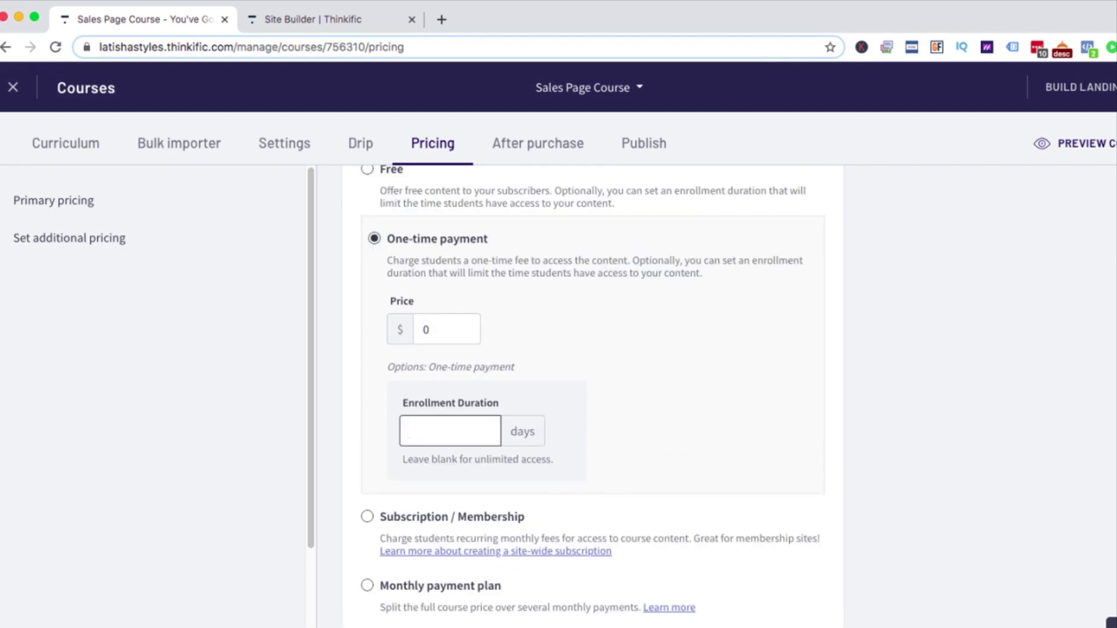
scroll(592, 396, up, 1)
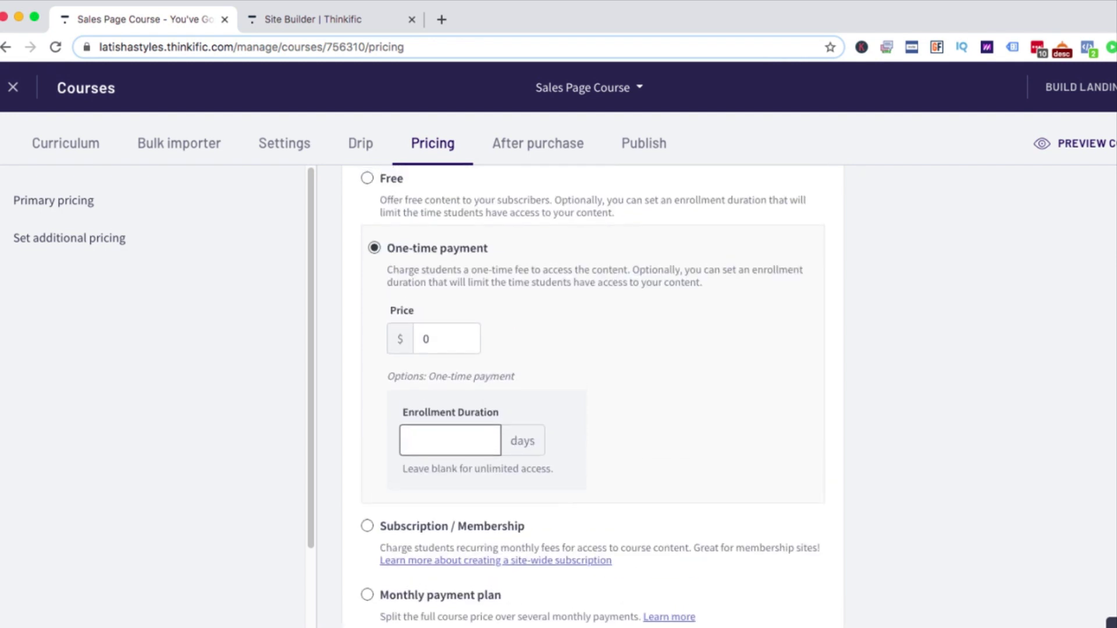
scroll(593, 395, up, 1)
click(368, 222)
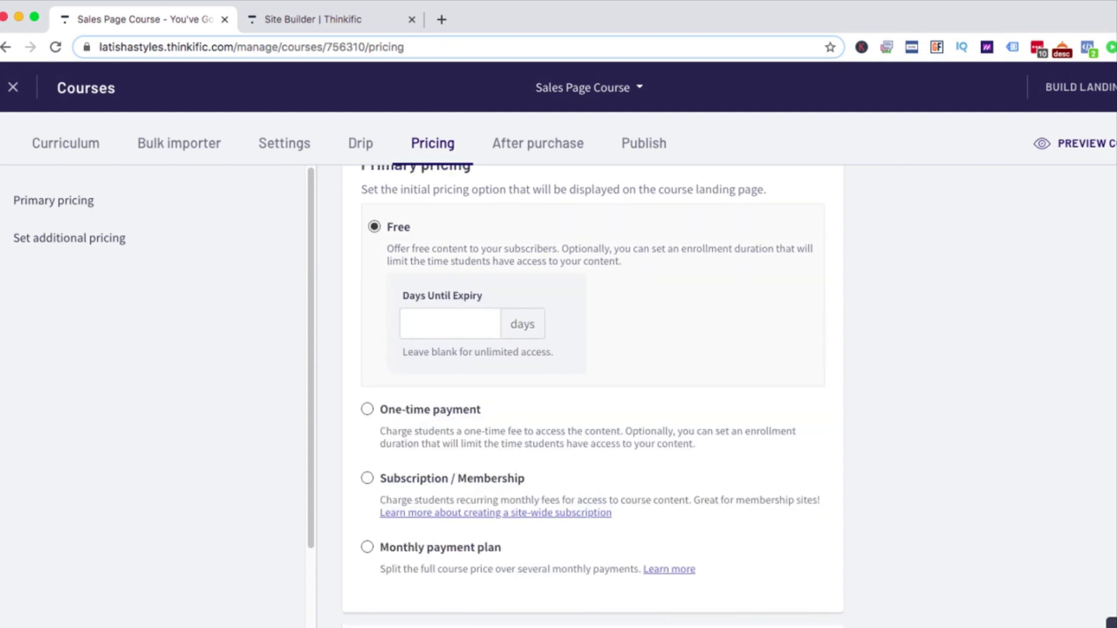
scroll(593, 396, up, 2)
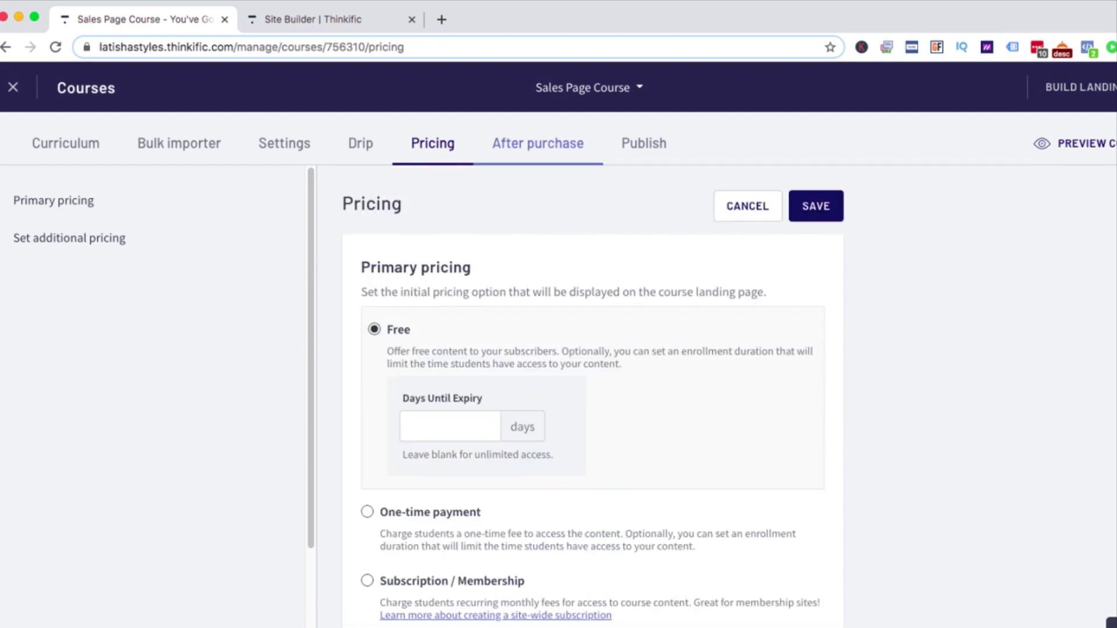
click(537, 143)
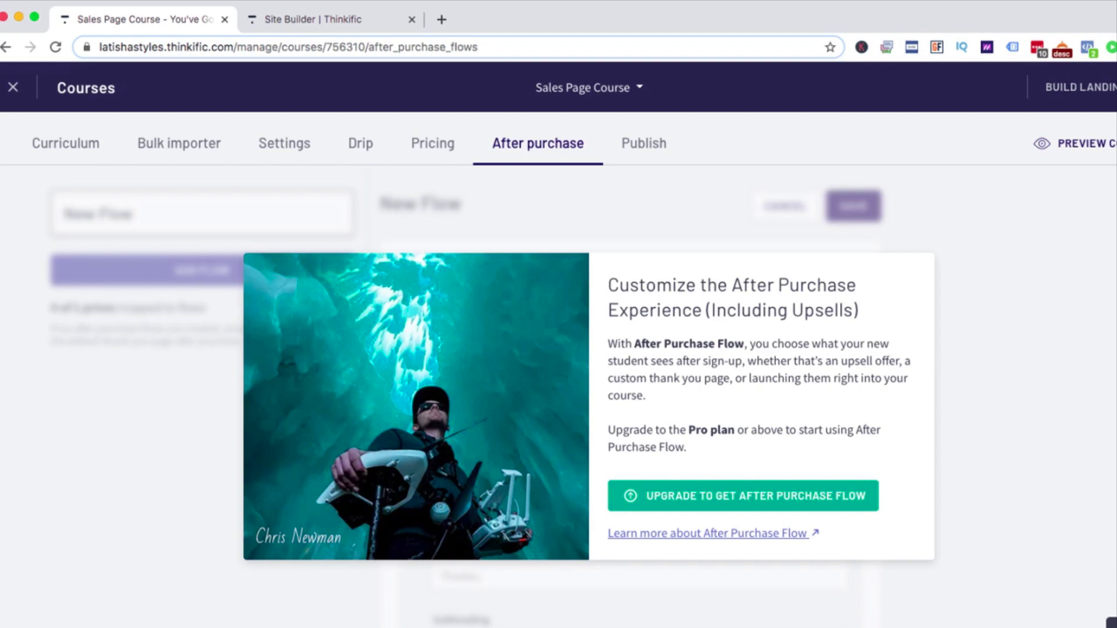
Set the Sales Page Course status to Published and launch the student course preview
click(643, 143)
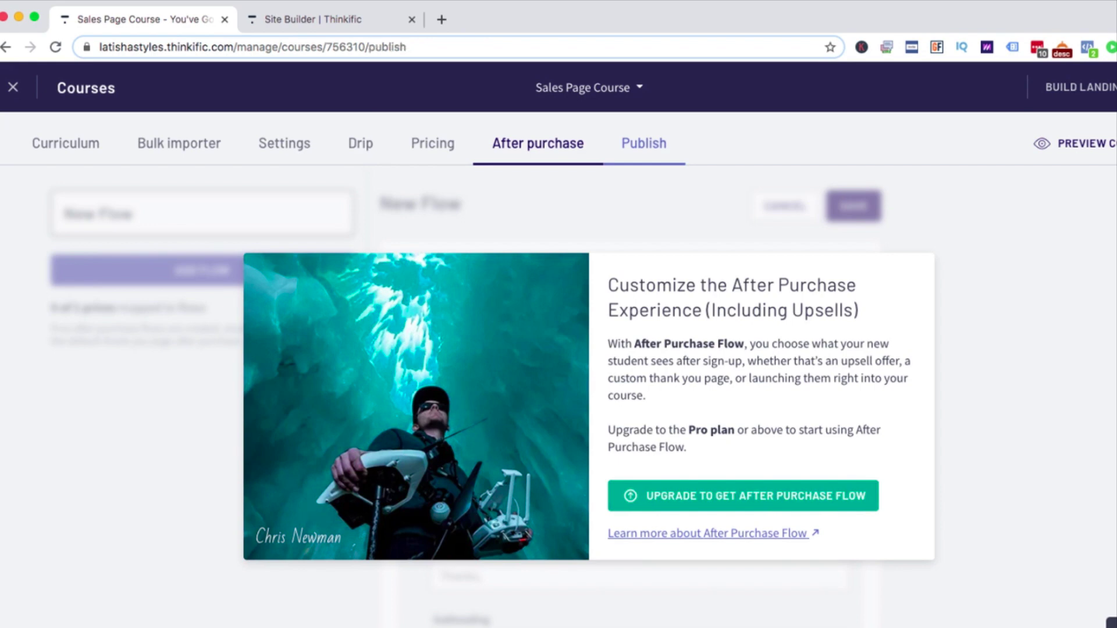
scroll(582, 349, down, 3)
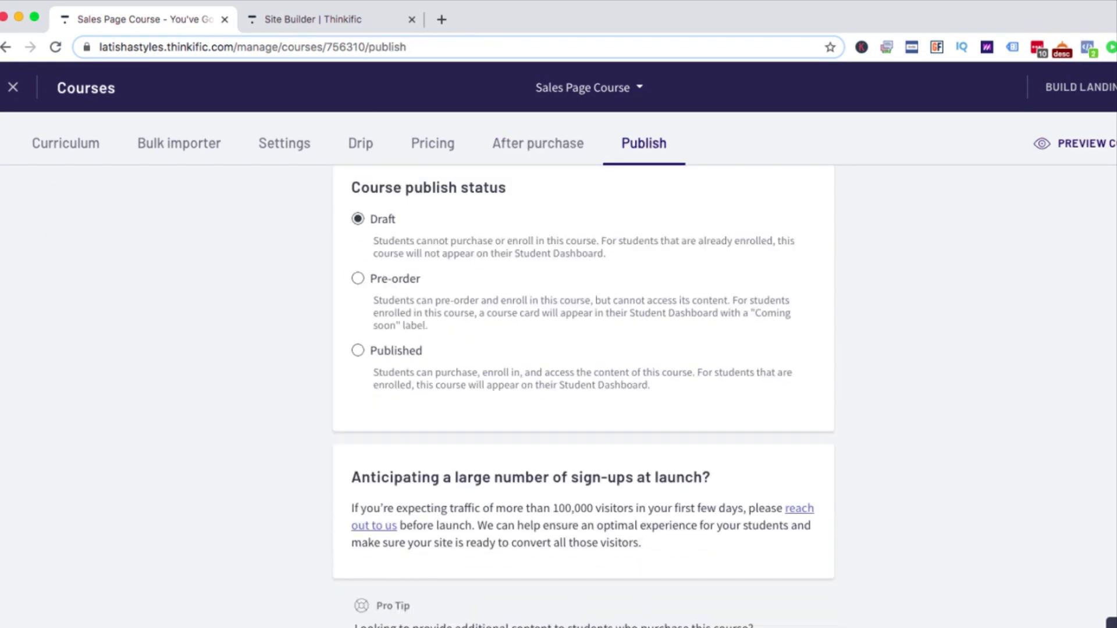
click(358, 350)
scroll(582, 349, up, 3)
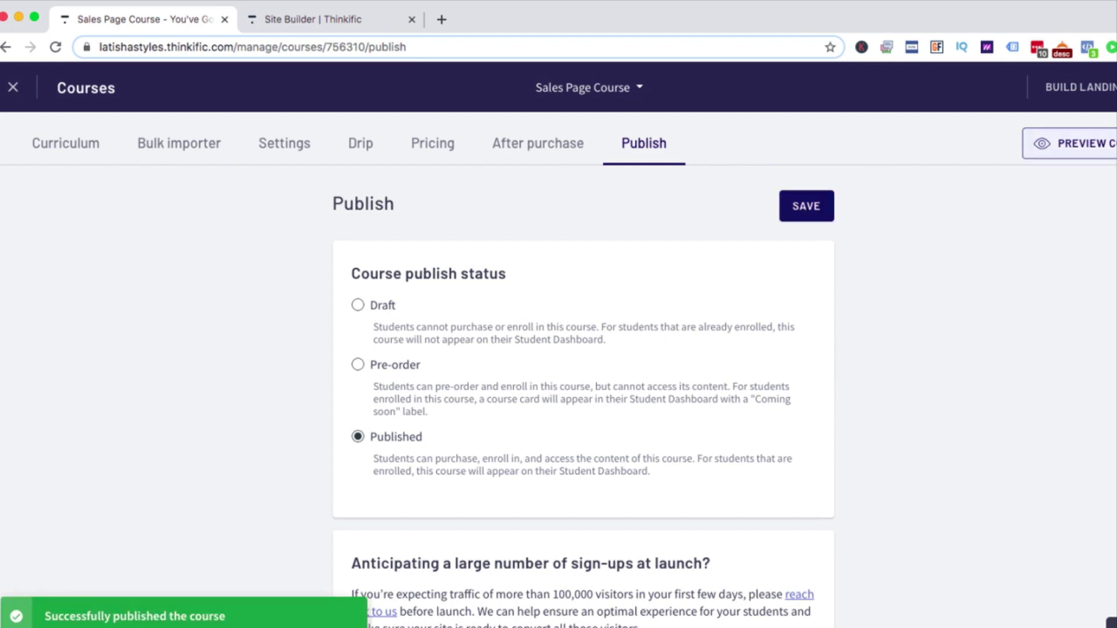
click(1075, 143)
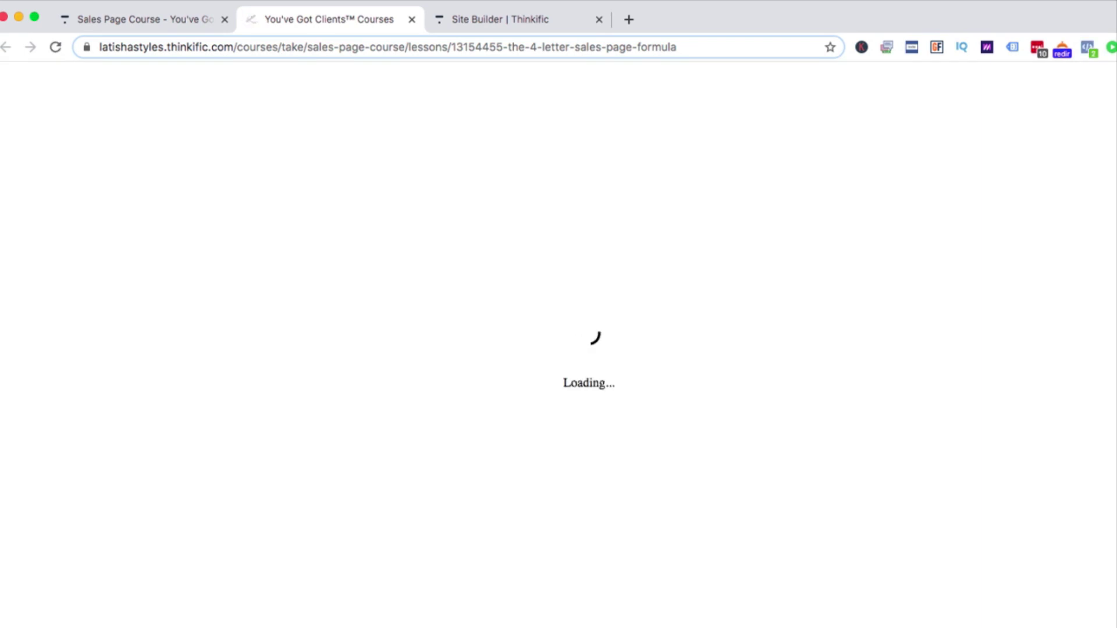
Select the preview page's full address and pause the playing lesson video
click(483, 48)
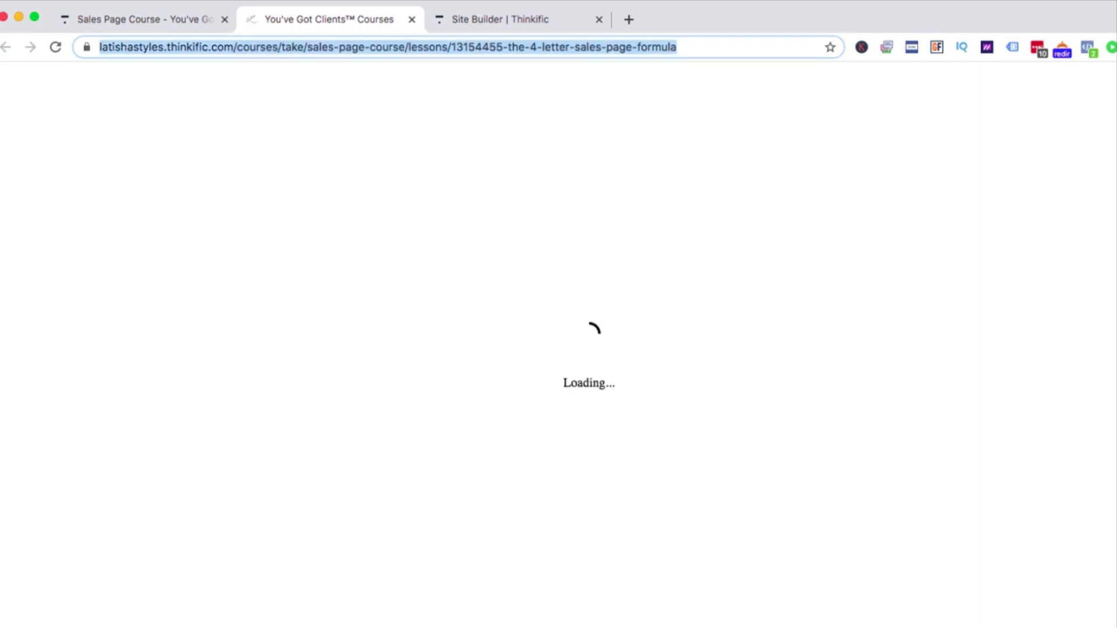
click(483, 47)
triple_click(482, 47)
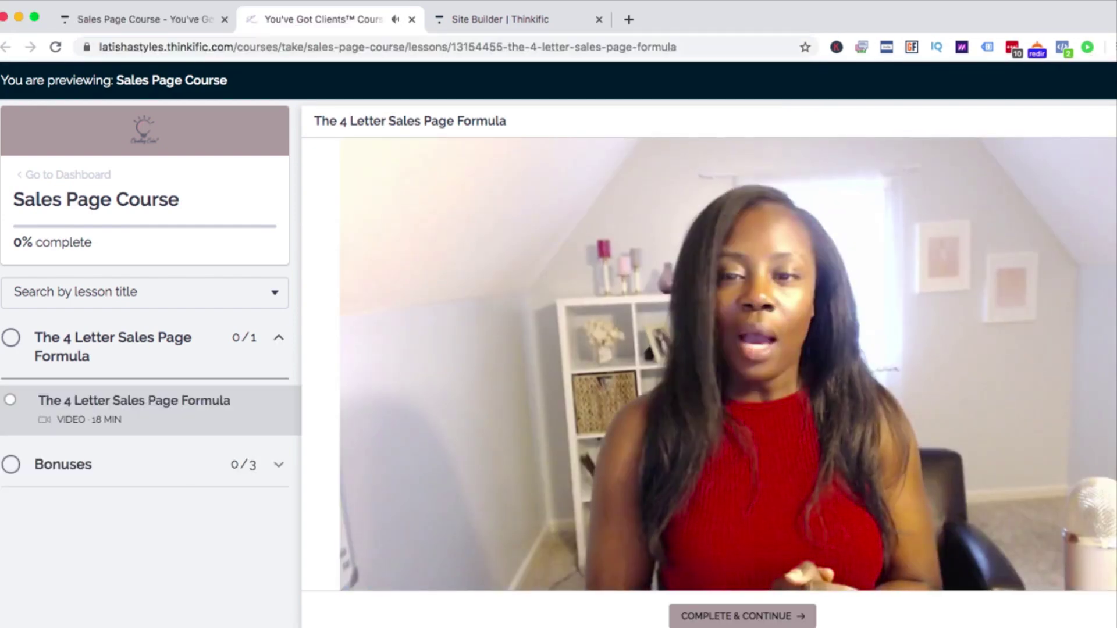
click(743, 350)
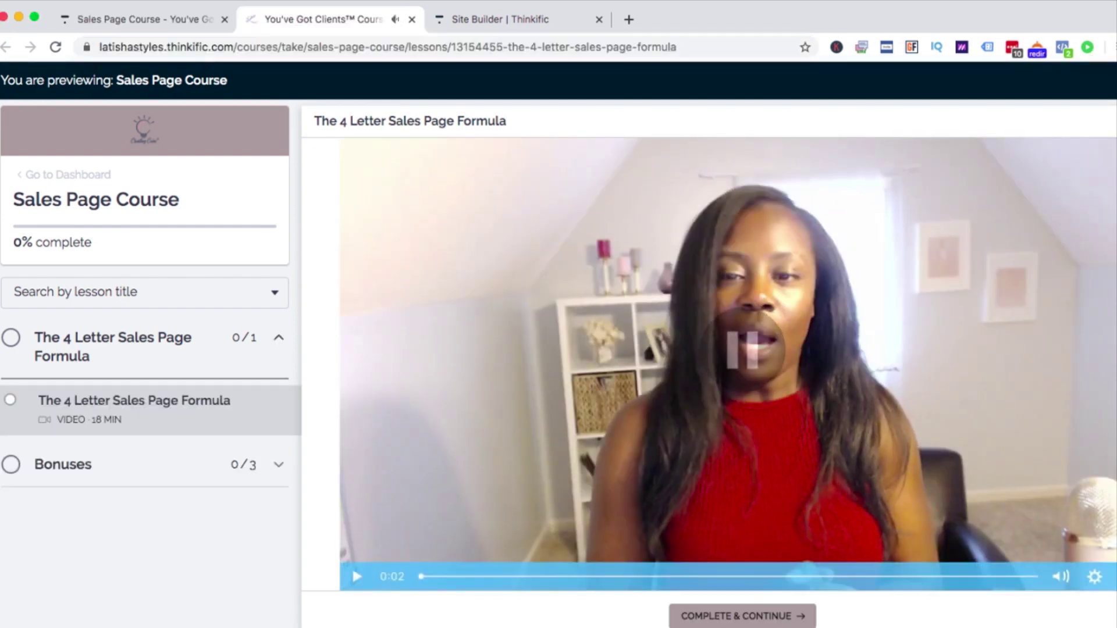
Open the Tech Walkthrough lesson from the Bonuses section and select its page address
click(146, 464)
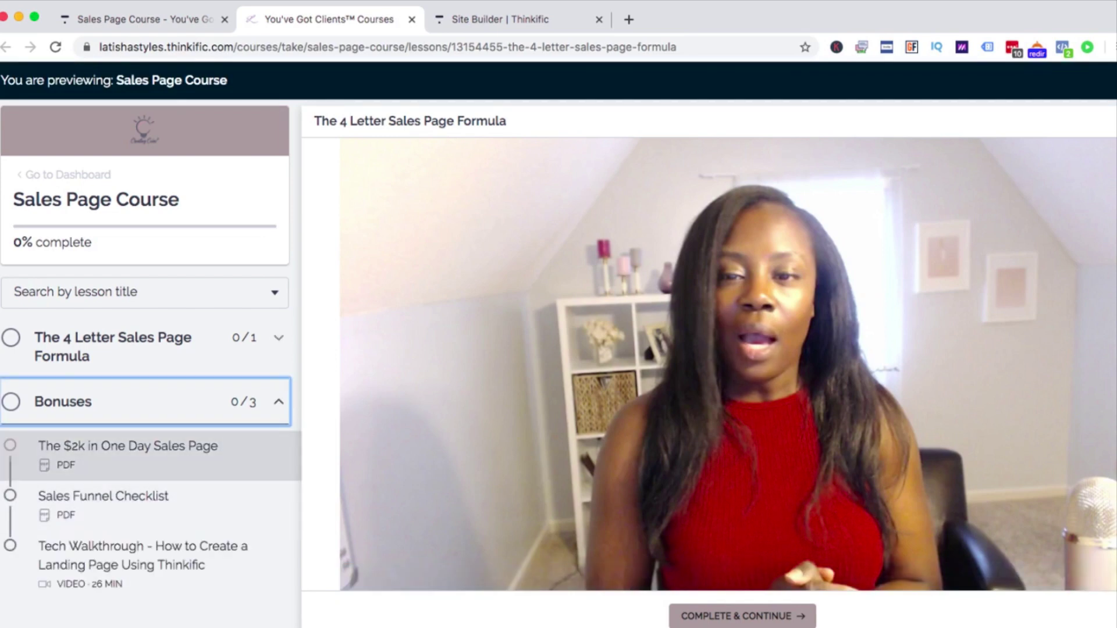
click(146, 555)
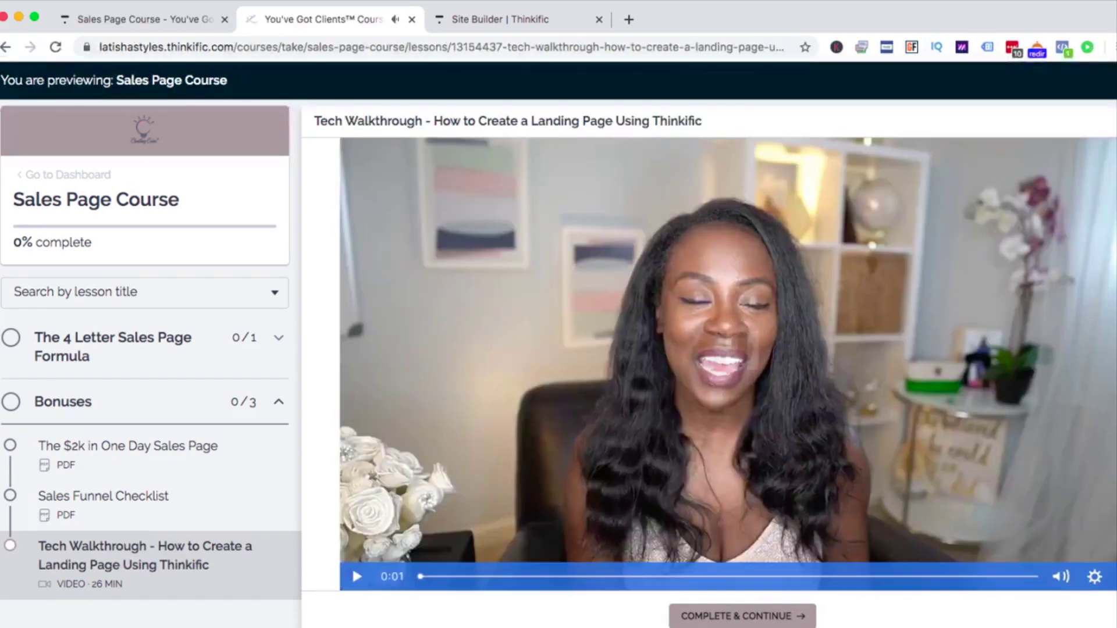
key(super+l)
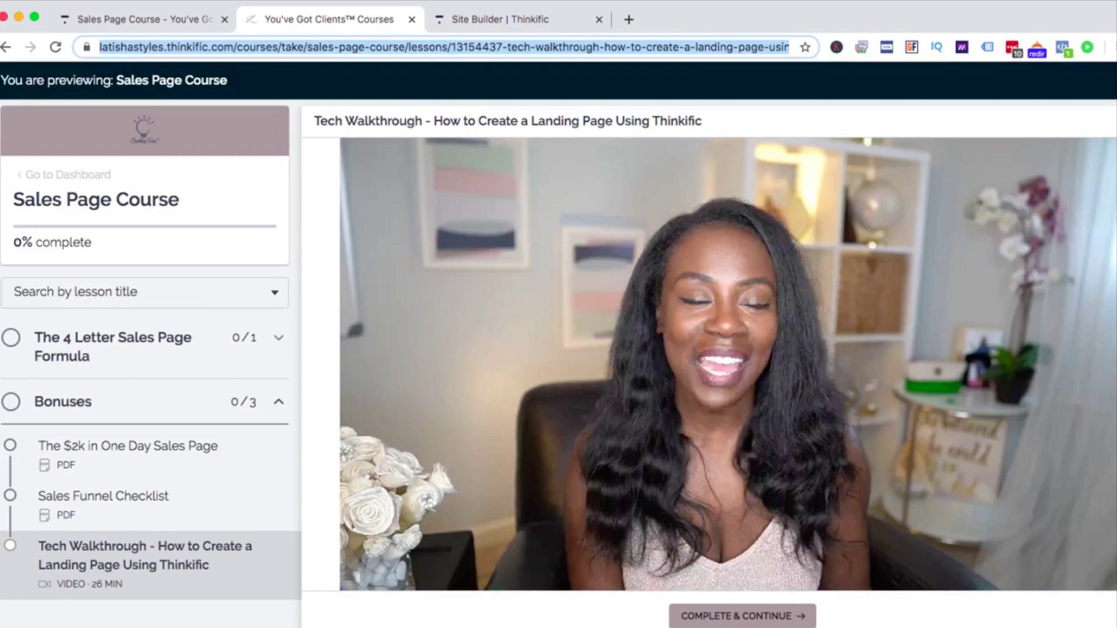
key(ctrl+Tab)
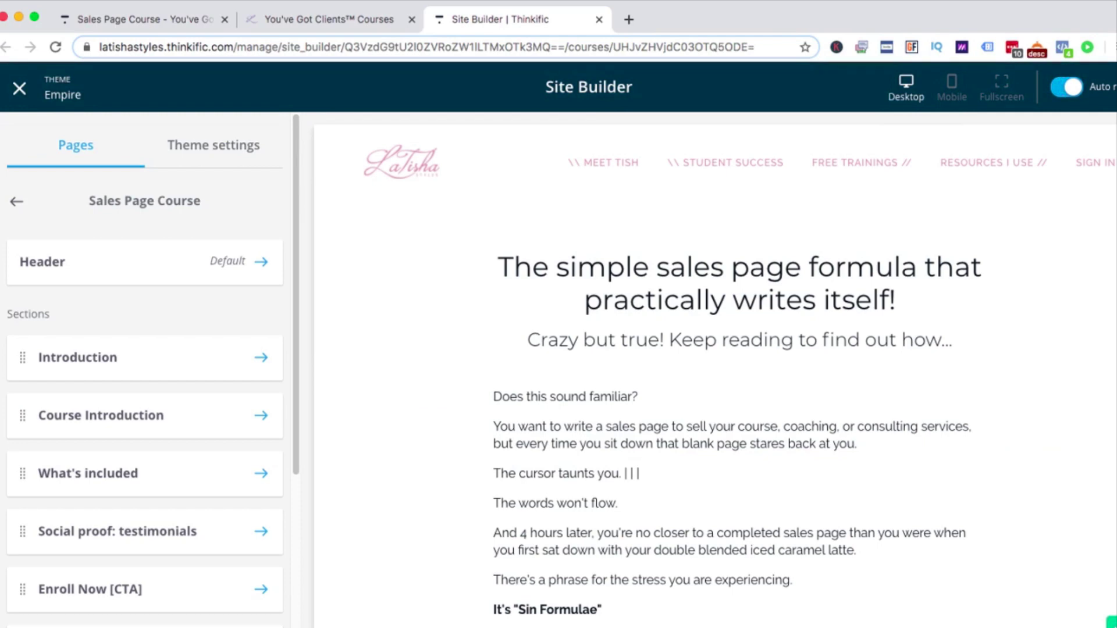
Scroll the Site Builder landing page, close the course preview, and return to the course settings
scroll(714, 372, down, 2)
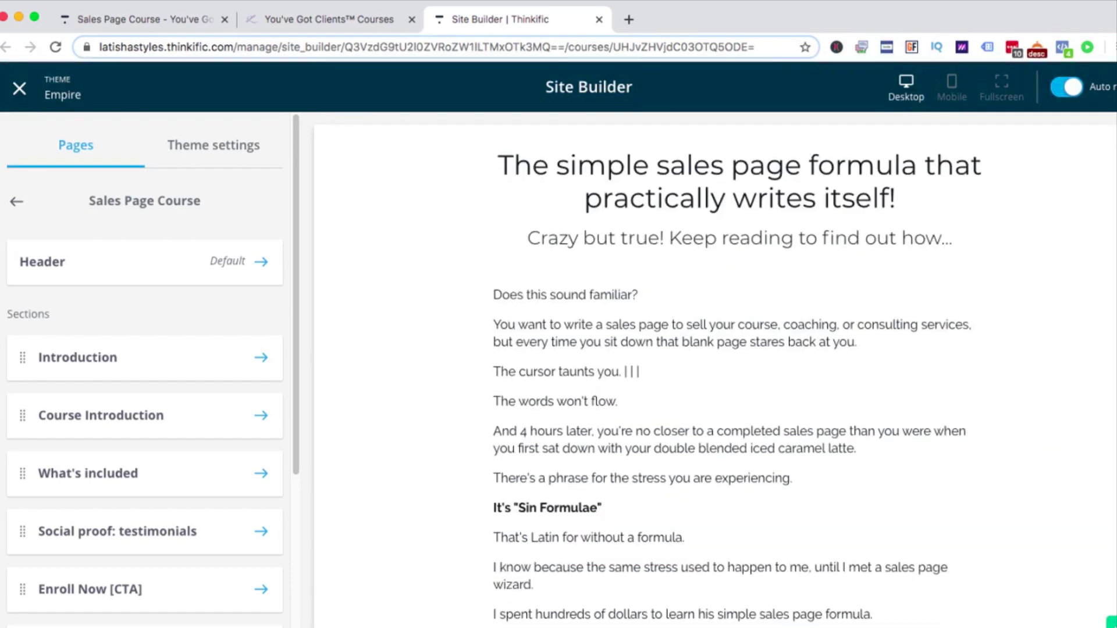
scroll(714, 372, down, 4)
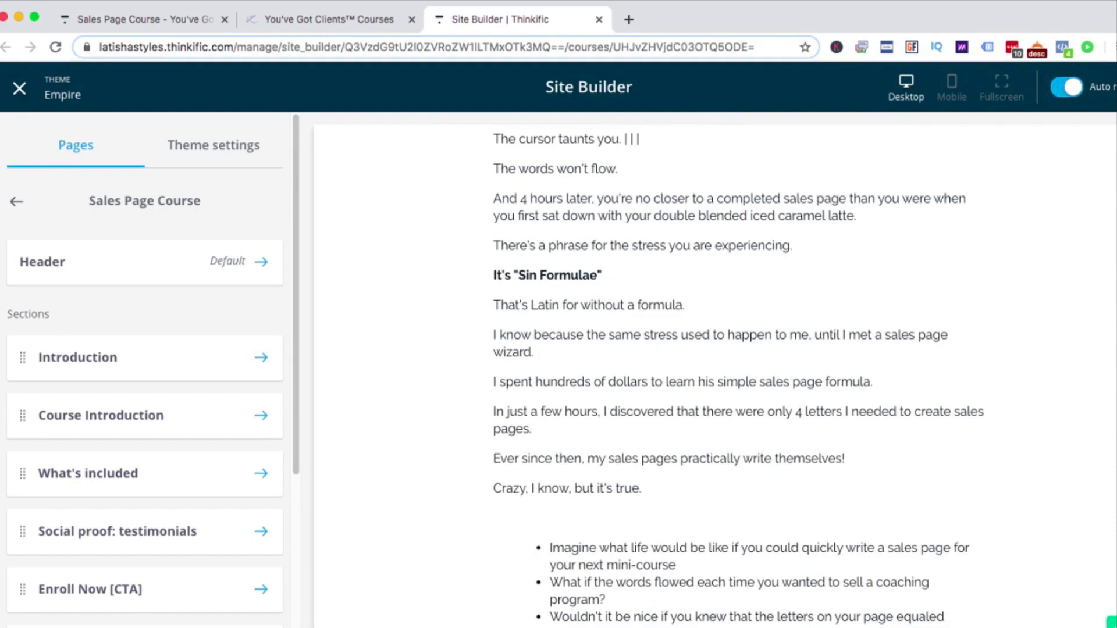
click(326, 20)
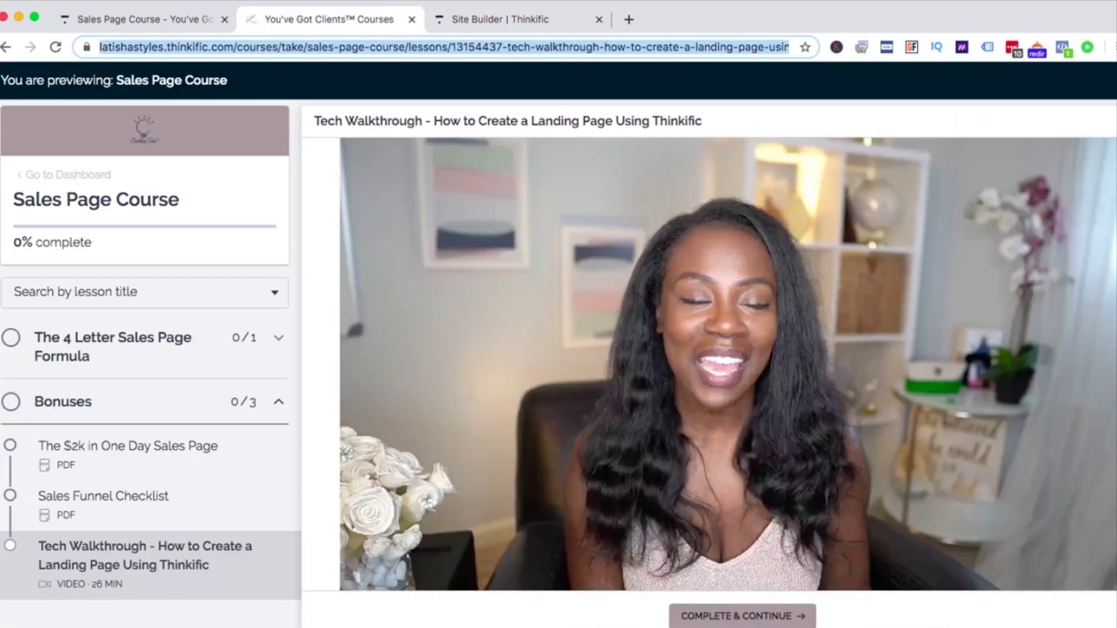
click(412, 20)
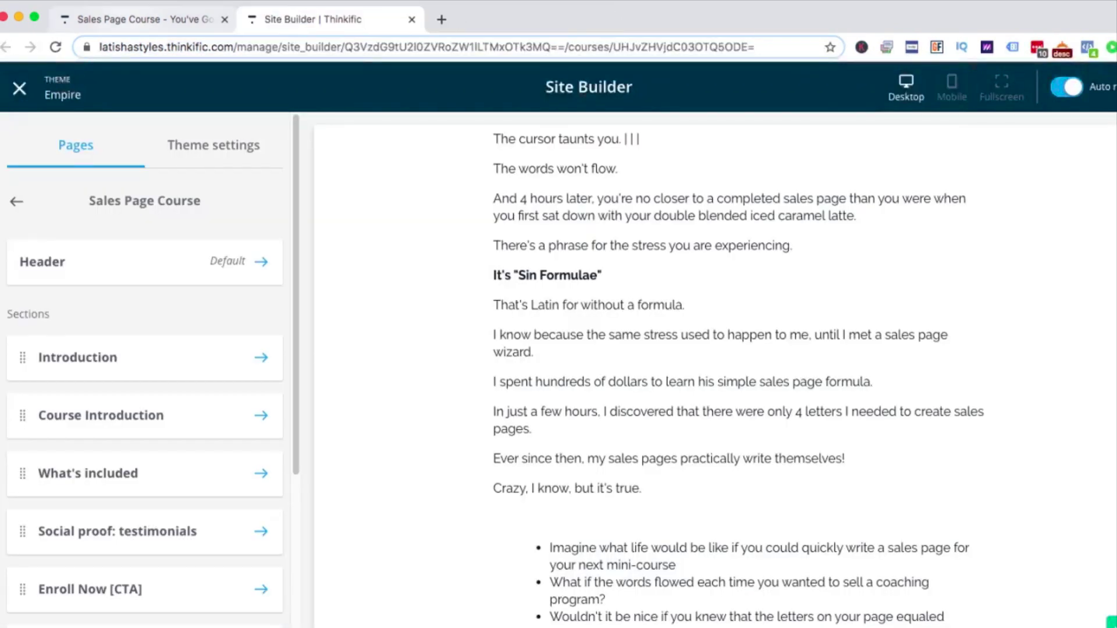
click(144, 19)
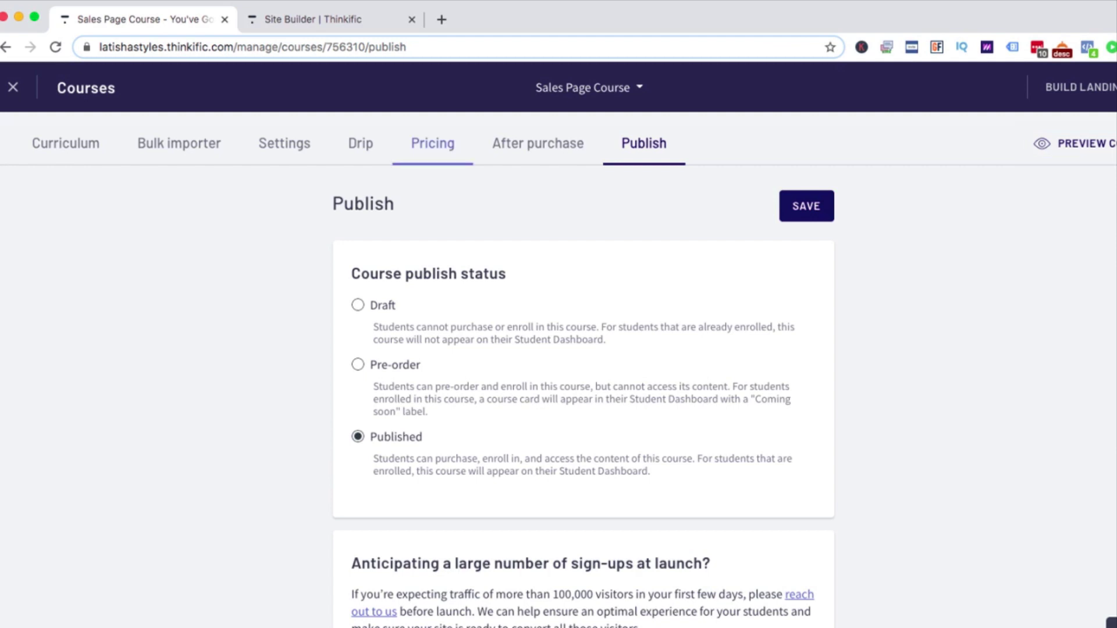
Copy the Free option's unlimited-access enrollment link and open a new incognito browser window
click(432, 143)
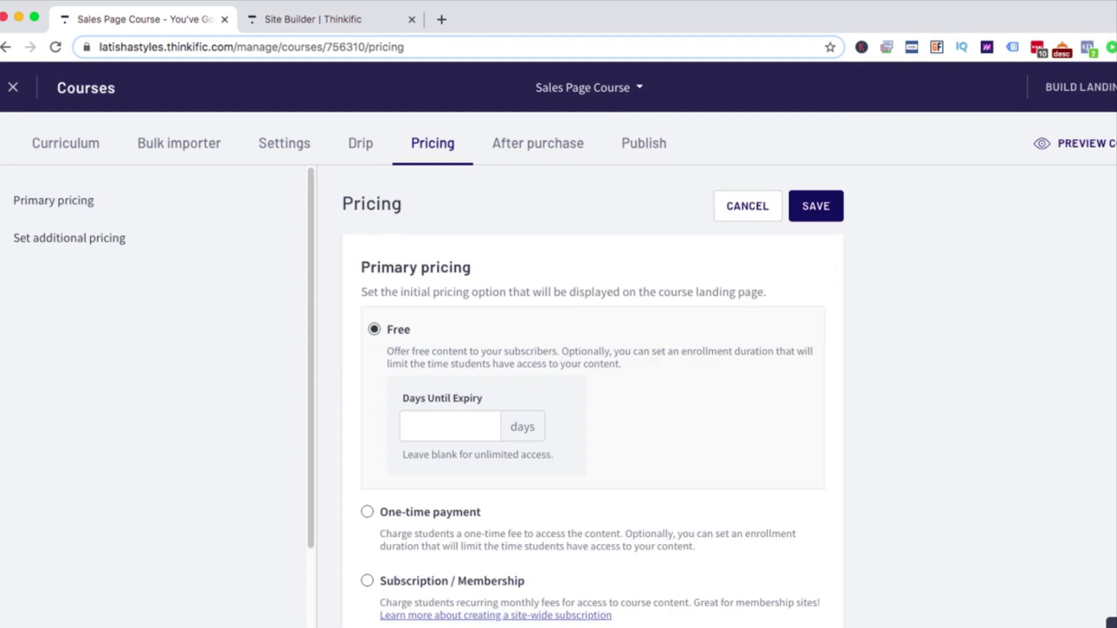
scroll(593, 395, down, 2)
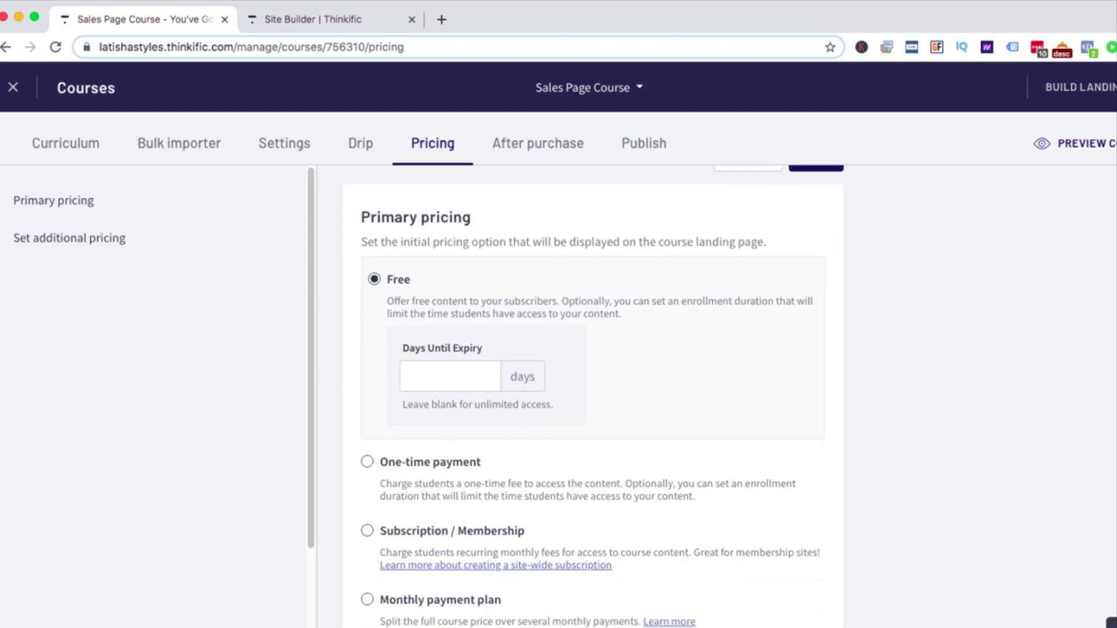
scroll(592, 395, down, 4)
scroll(592, 395, down, 7)
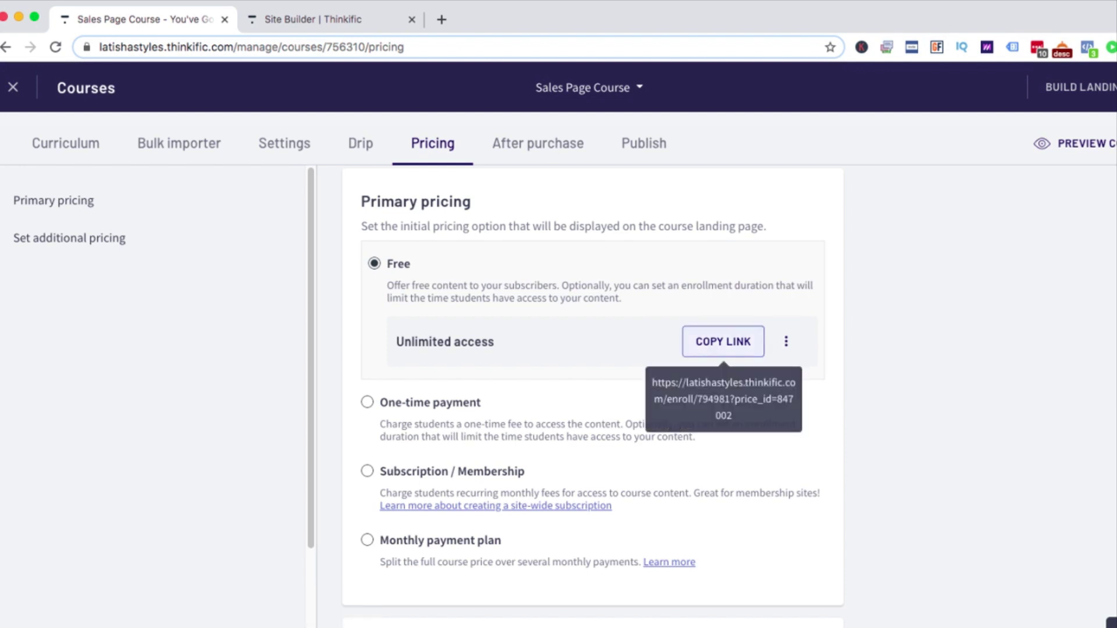
click(723, 342)
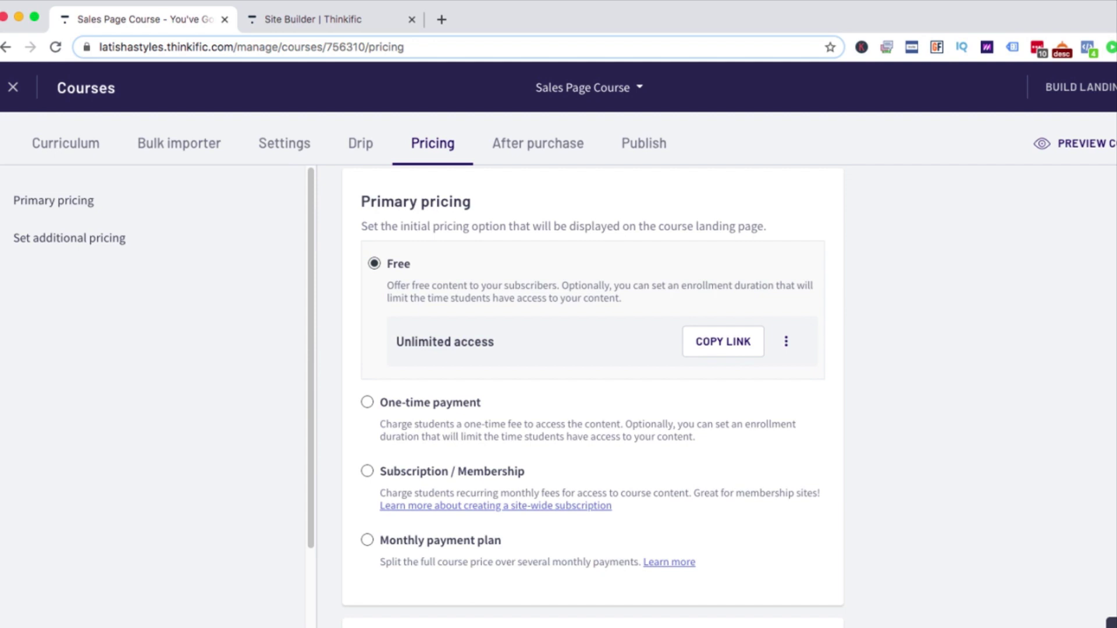
key(super+Tab)
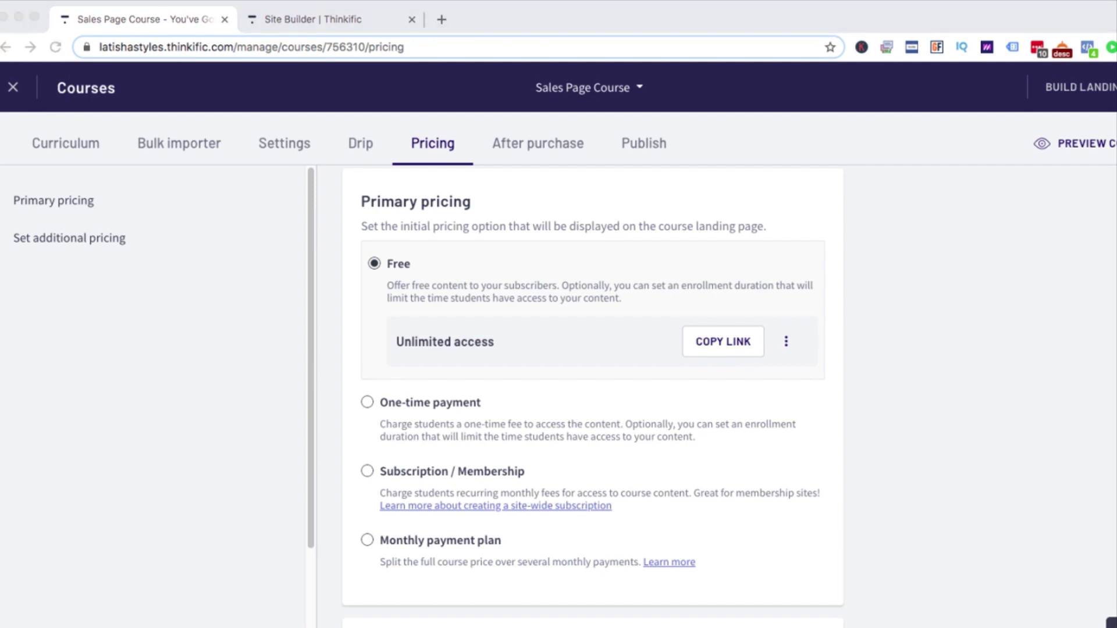
key(super+shift+n)
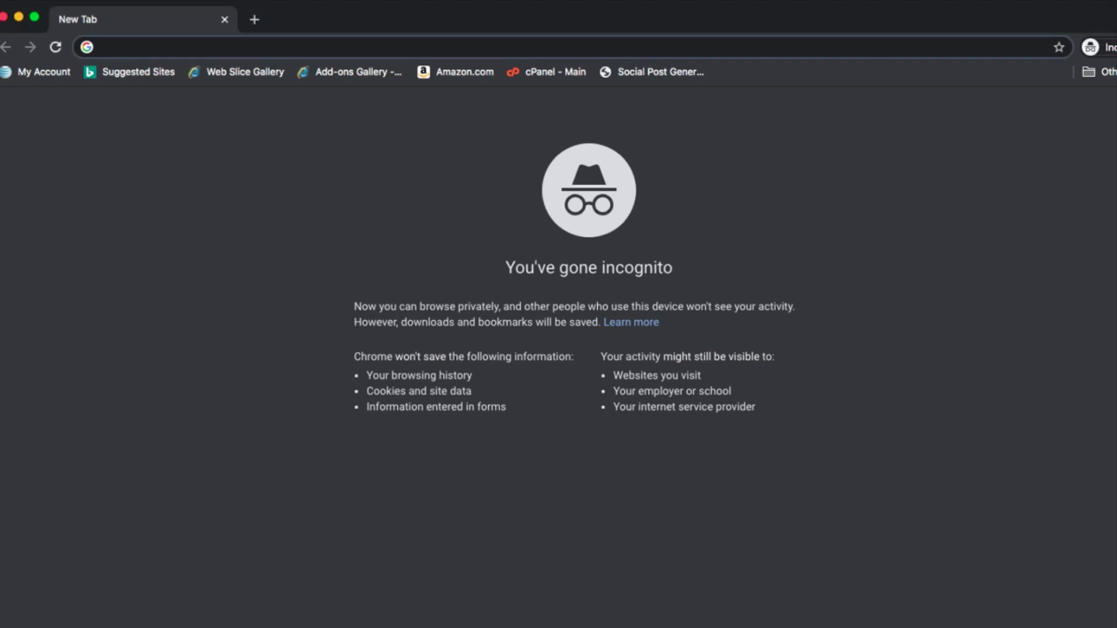
Load the copied enrollment link in incognito and review the Create a new account checkout page
text(https://latishastyles.thinkific.com/enroll/794981?price_id=847002)
key(Return)
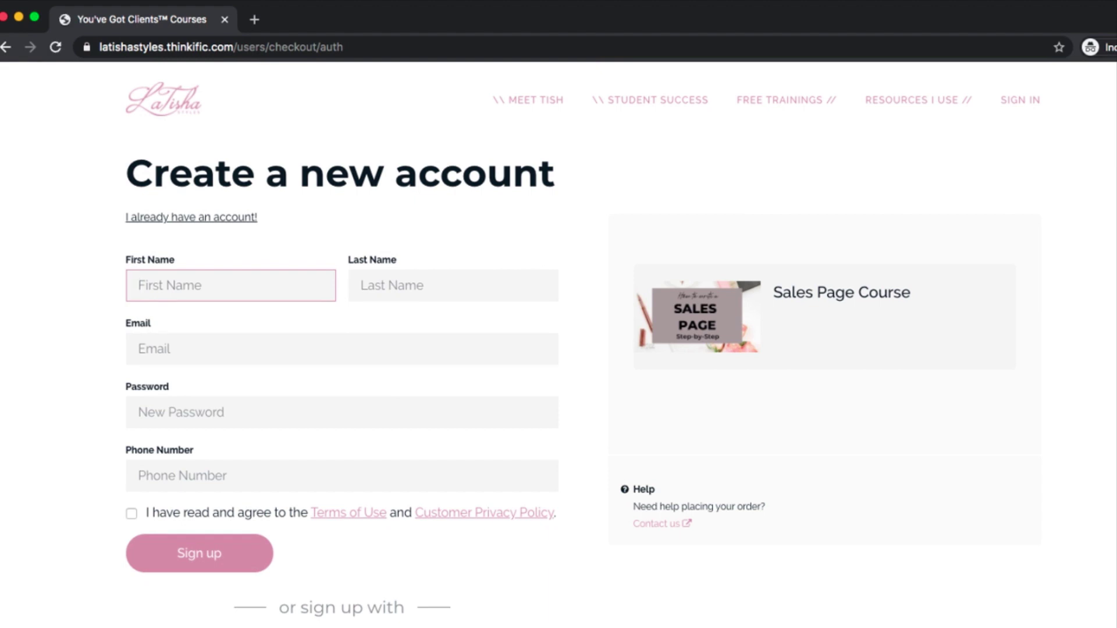
scroll(581, 347, down, 4)
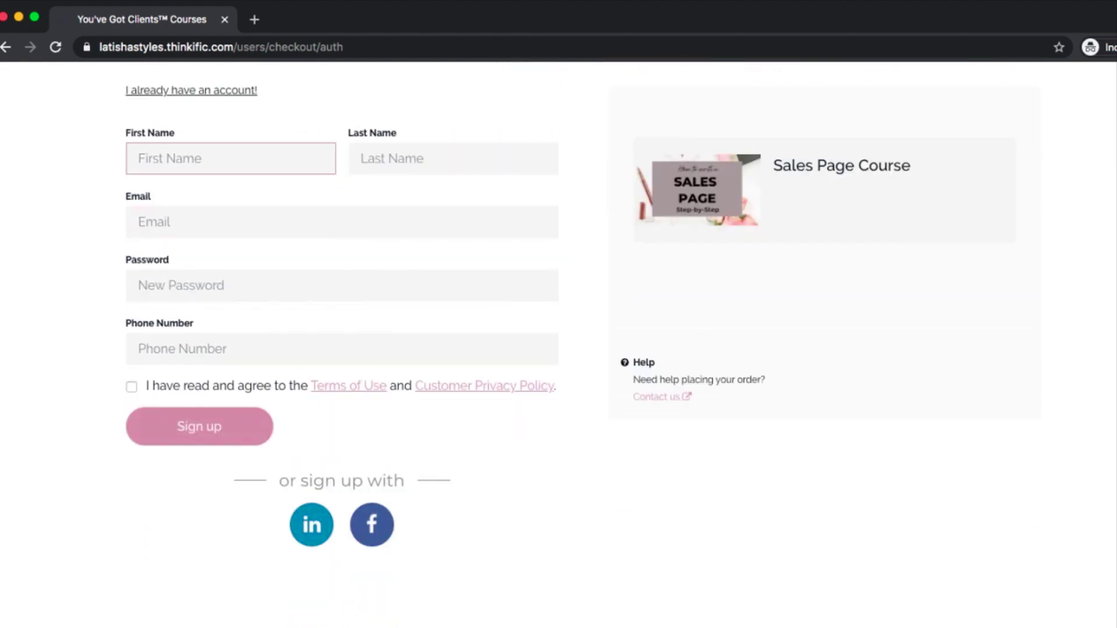
scroll(582, 347, up, 1)
scroll(582, 347, up, 2)
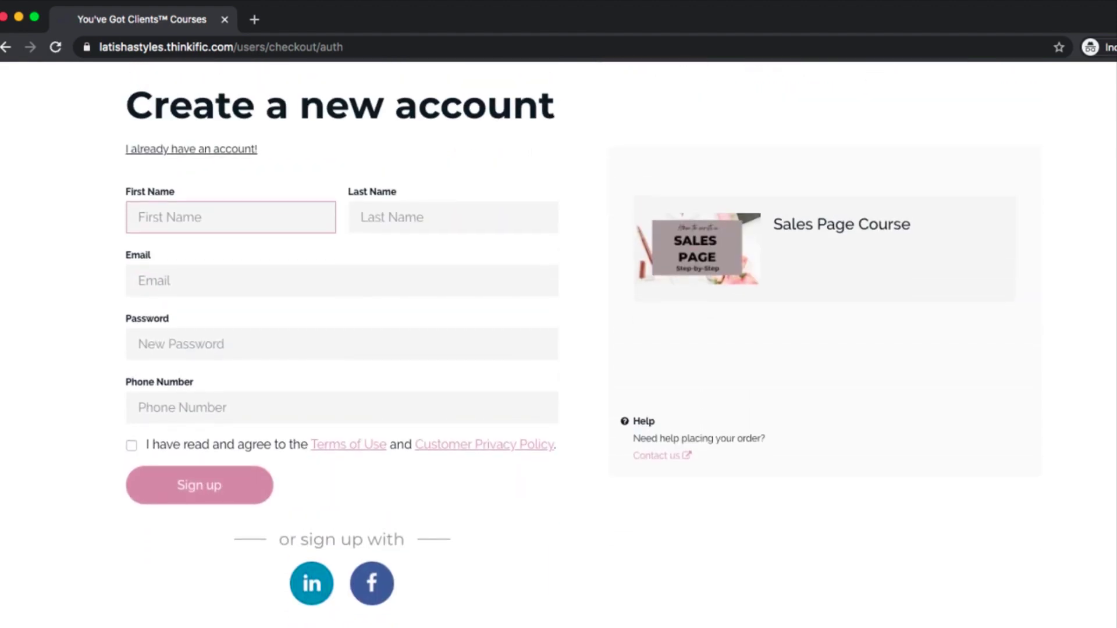
scroll(581, 347, up, 3)
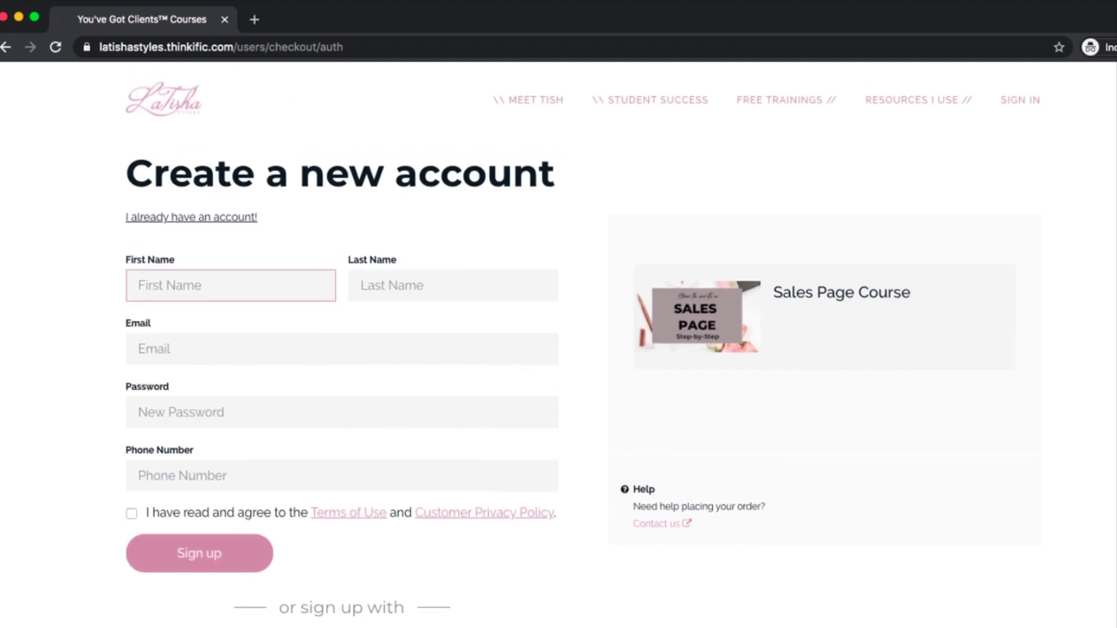